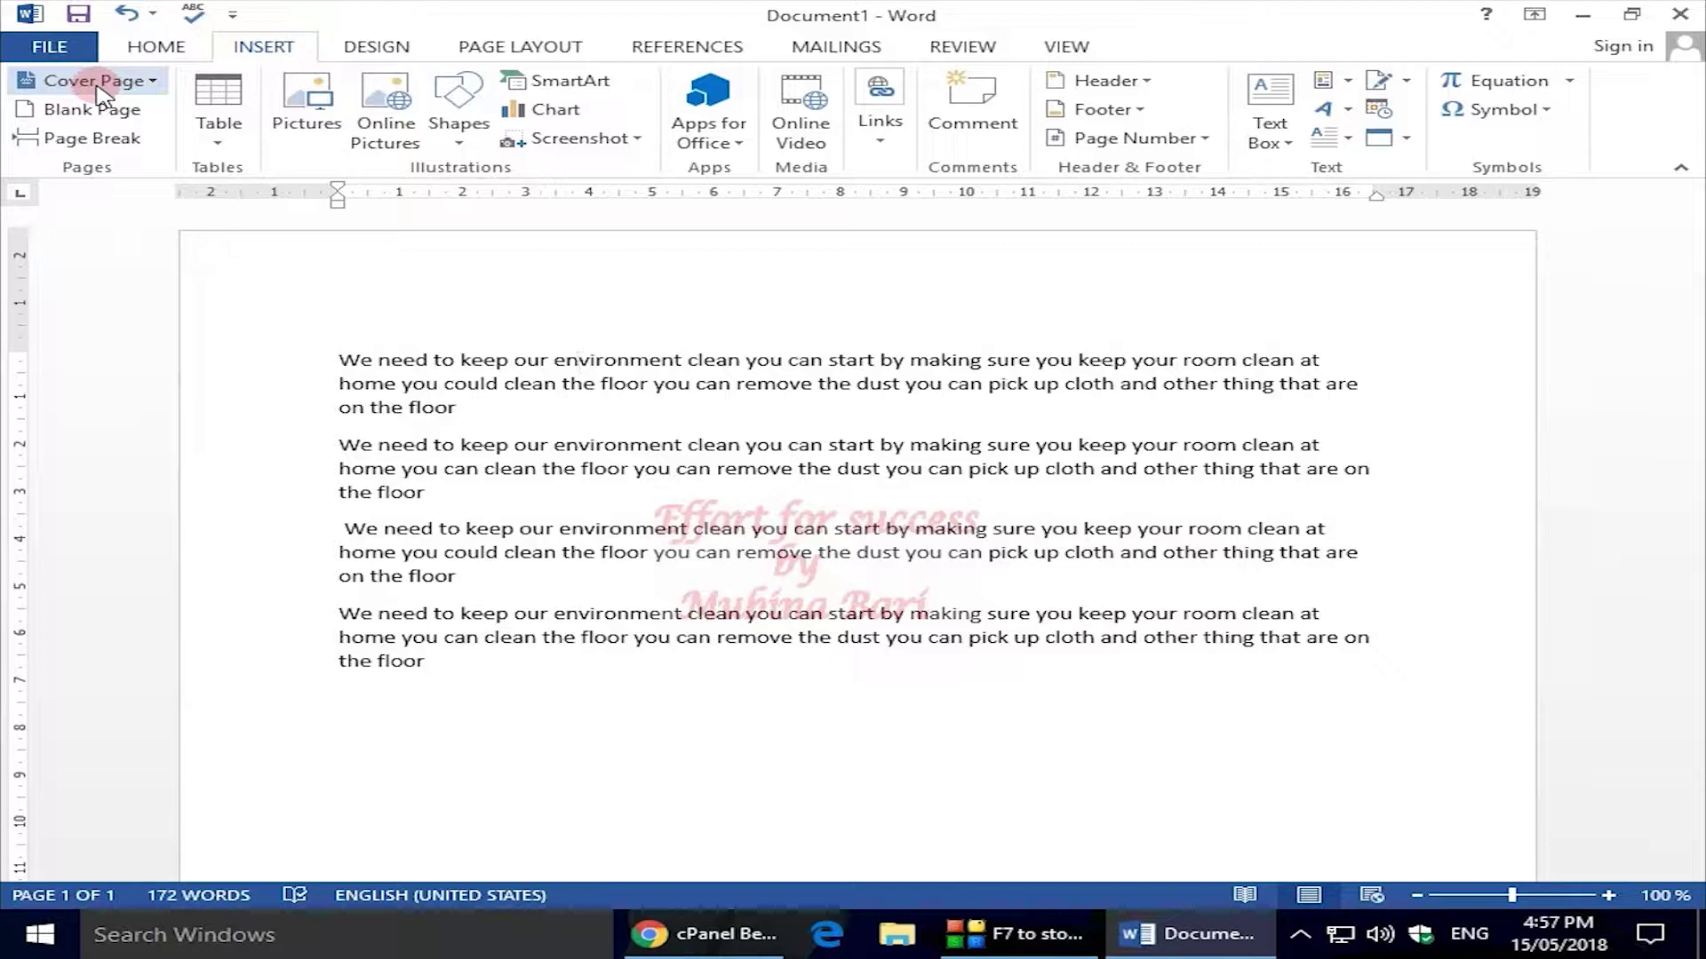
Insert the built-in Integral cover page at the start of the document.
click(153, 80)
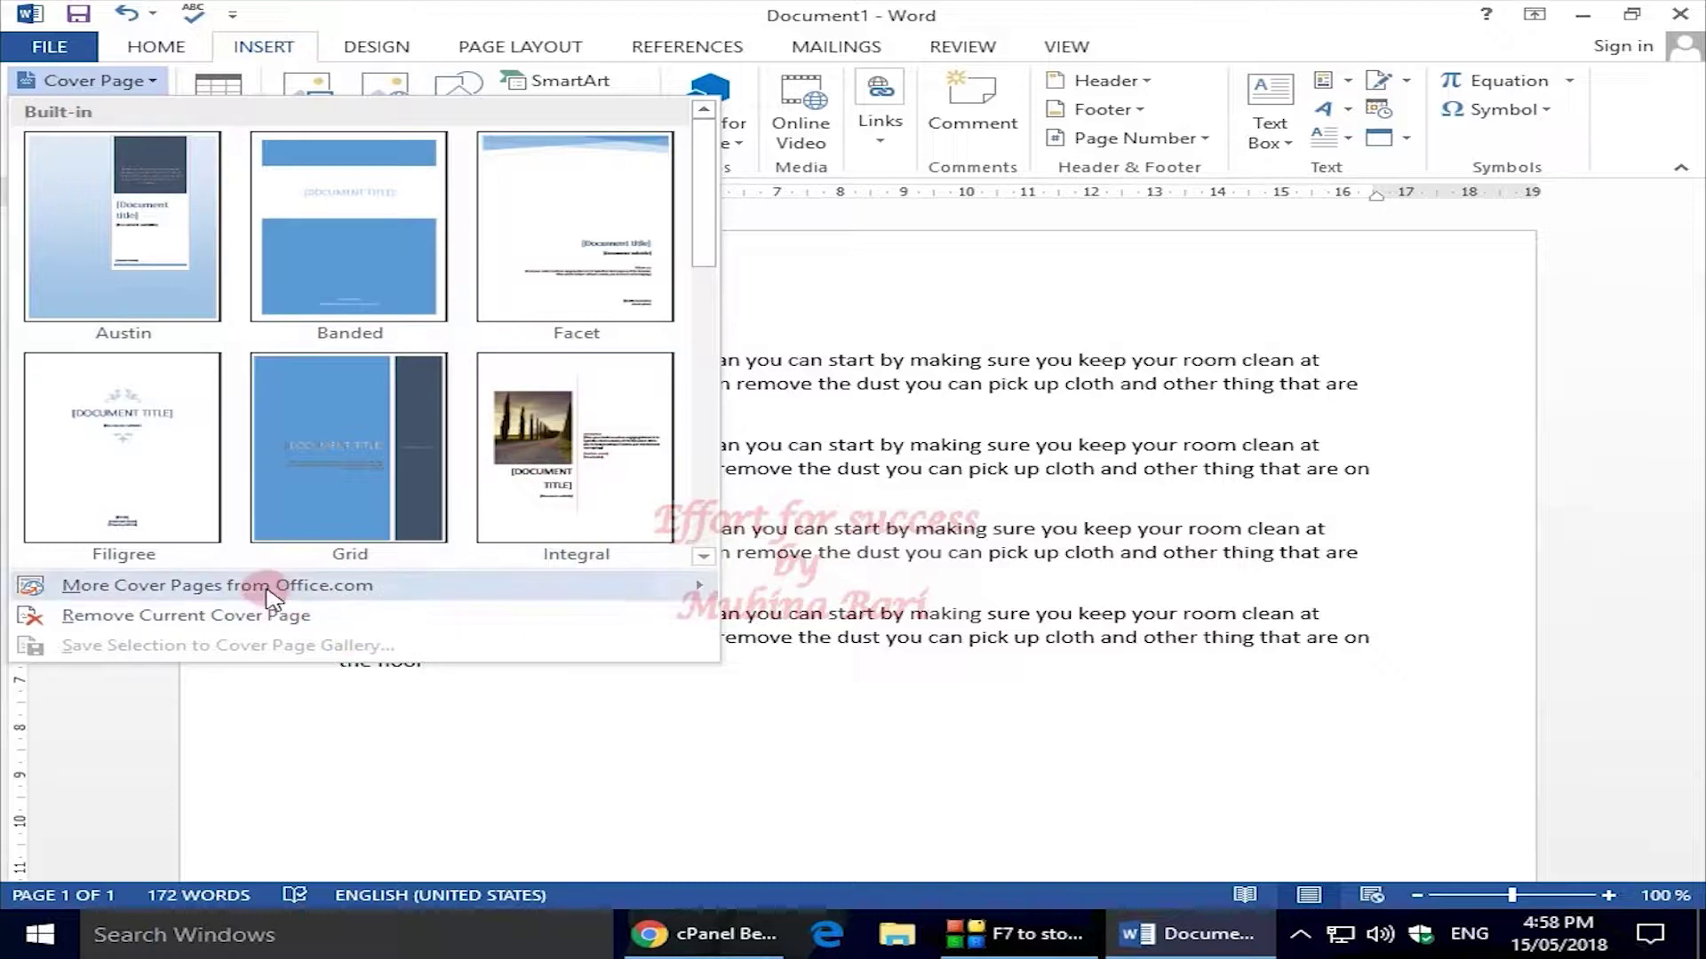
mouse_move(269, 594)
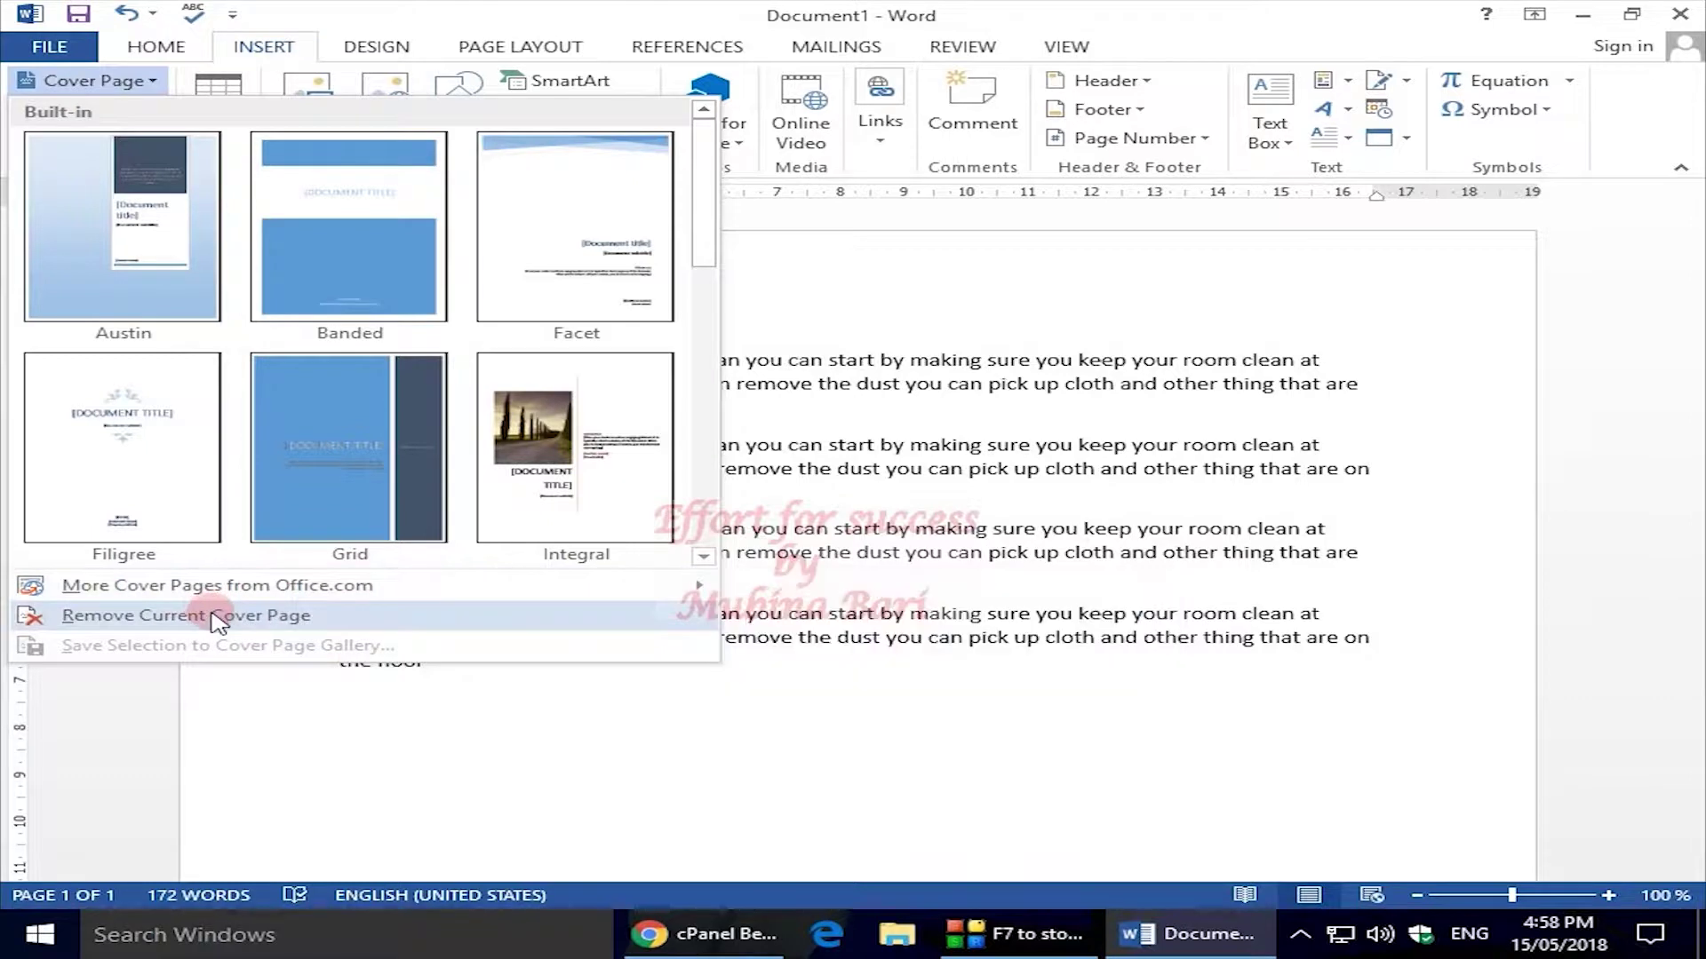
click(543, 433)
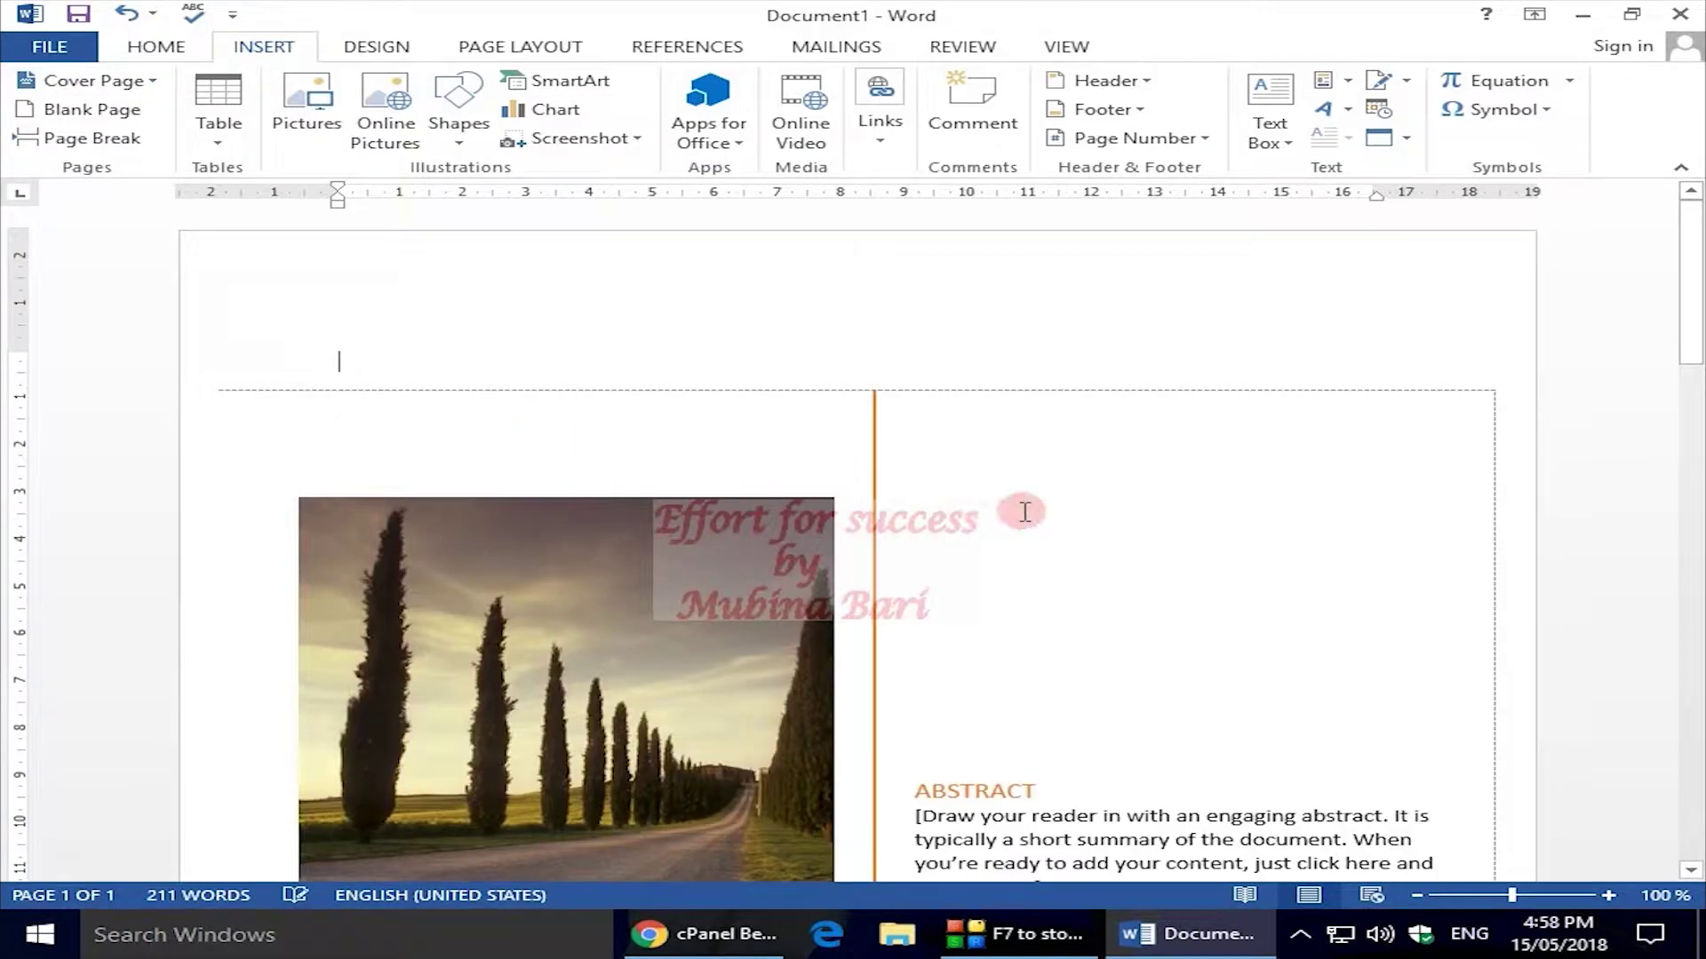
drag(1693, 248, 1694, 524)
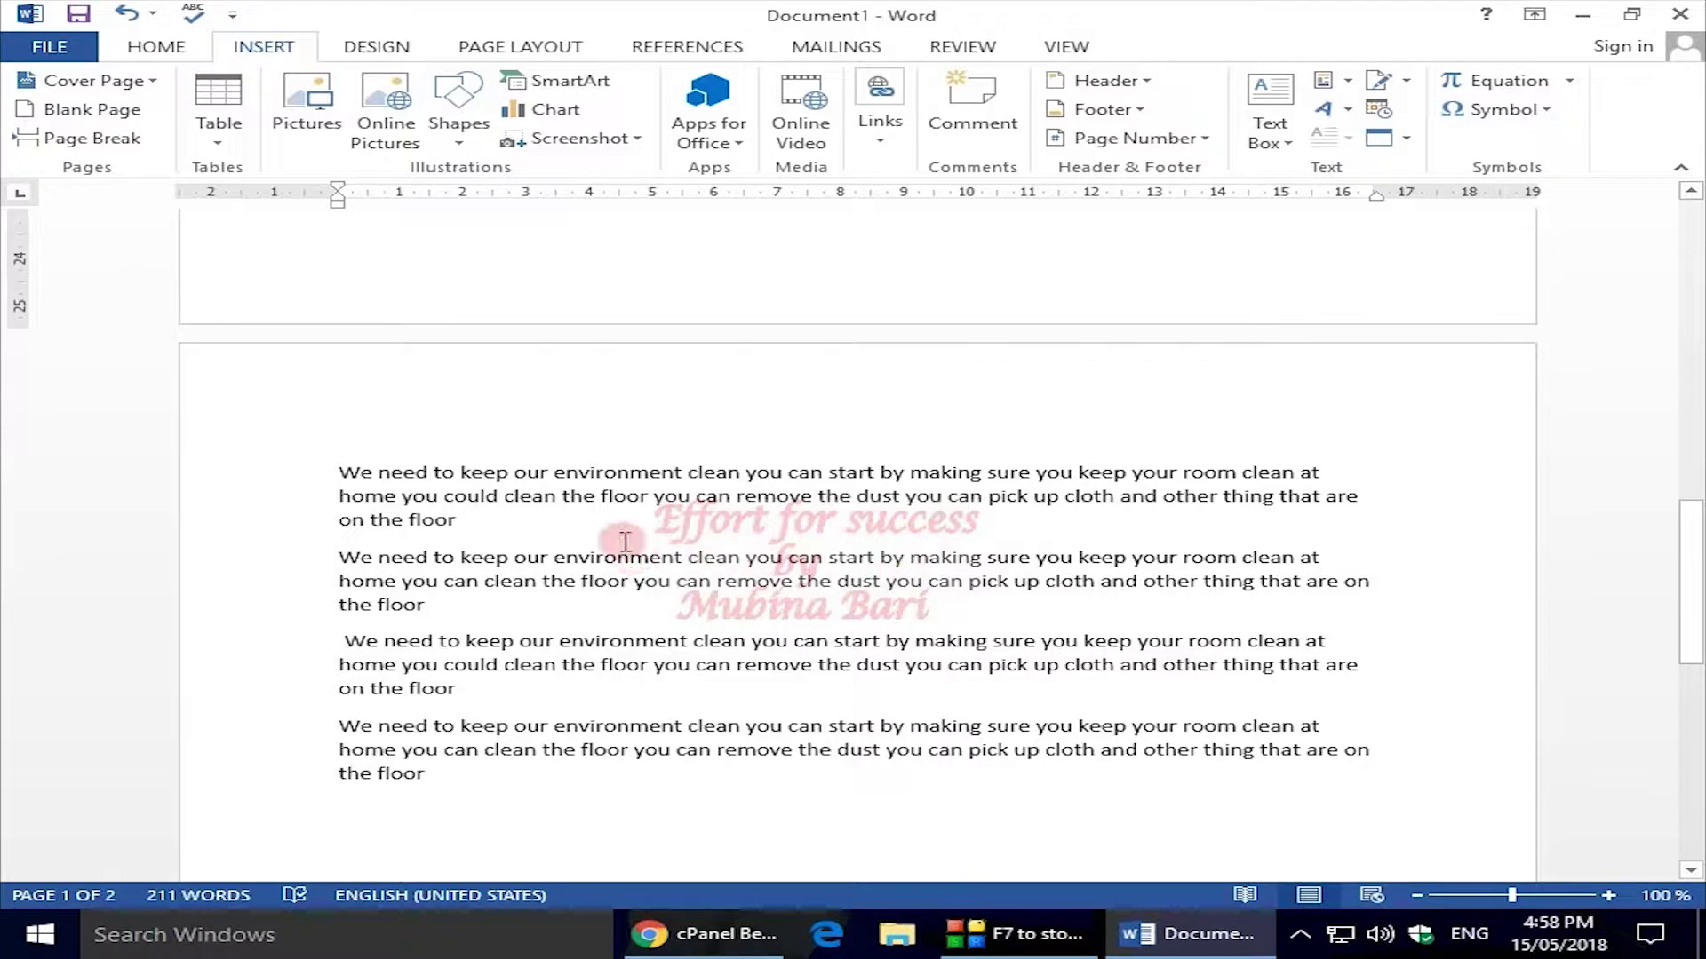
drag(1694, 573, 1697, 386)
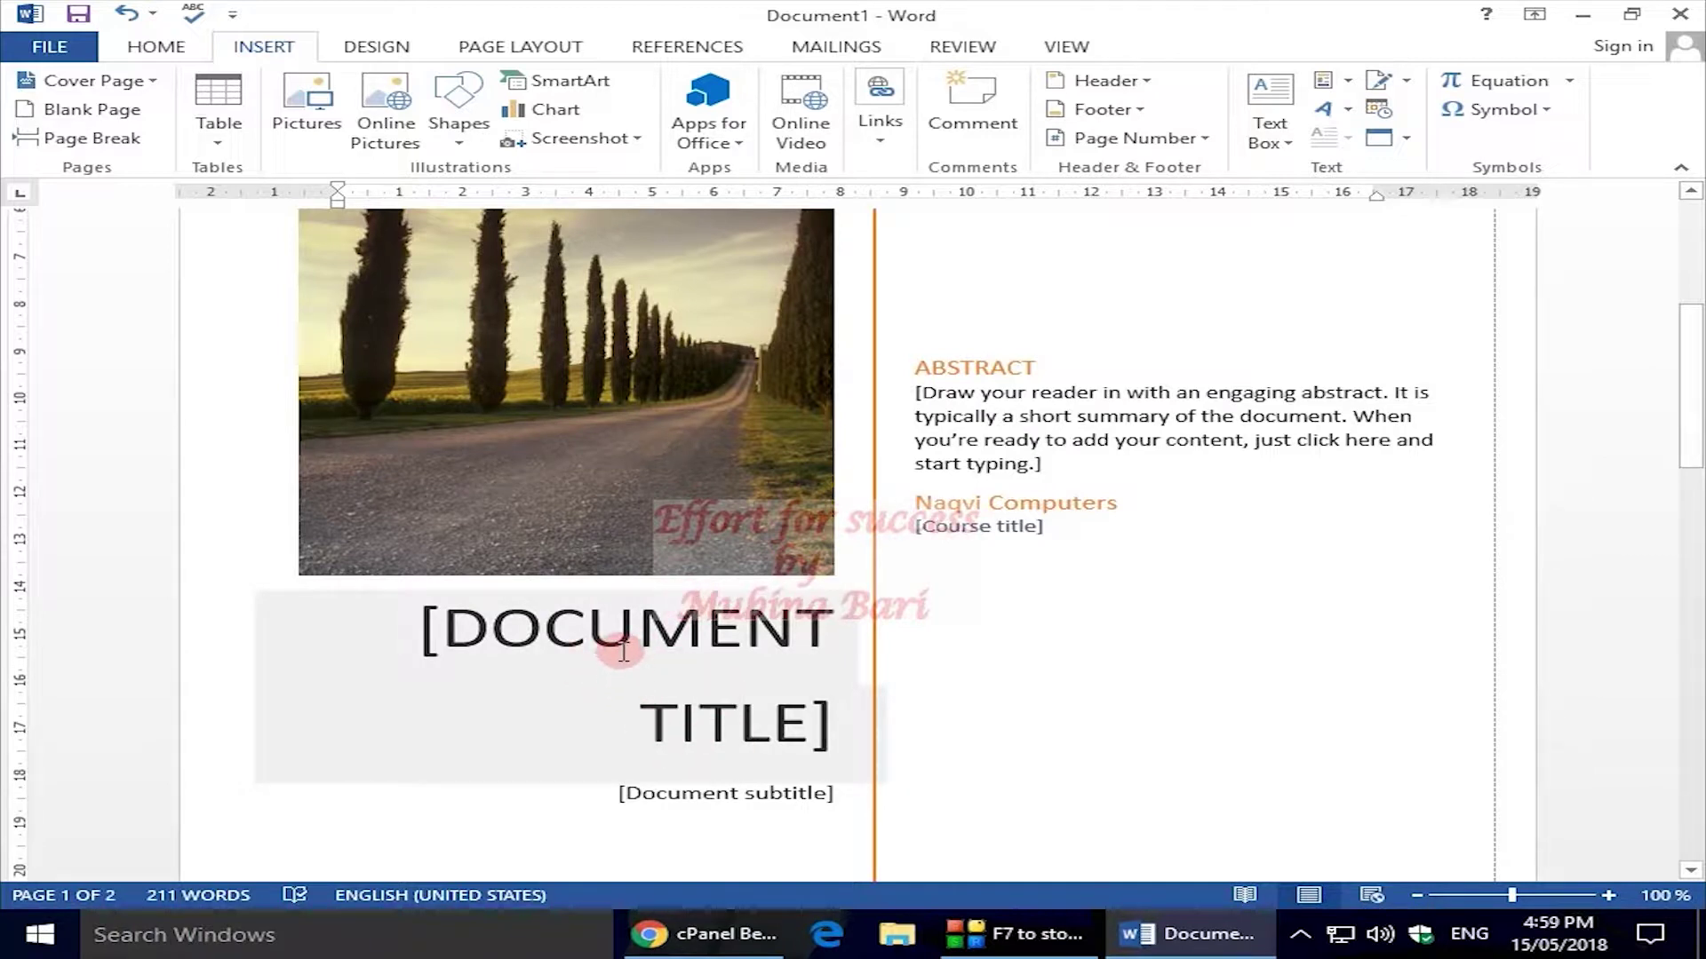
Replace the document title placeholder on the cover page with "EFFORT FOR SUCCESS".
click(643, 701)
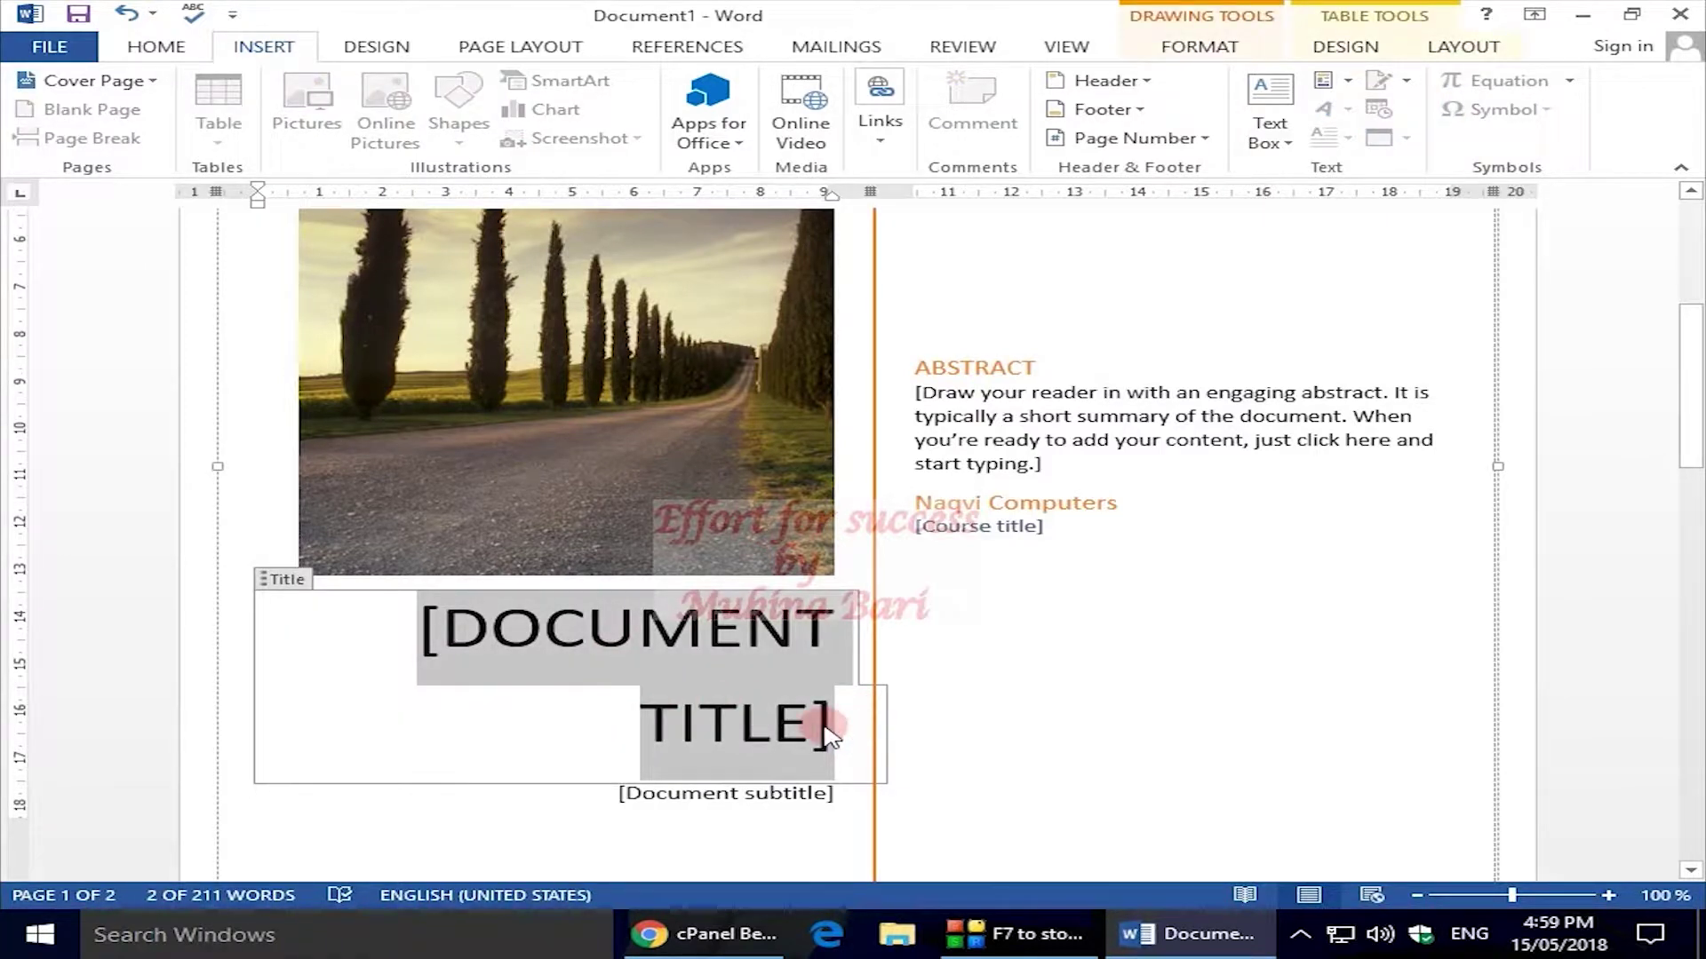
key(Delete)
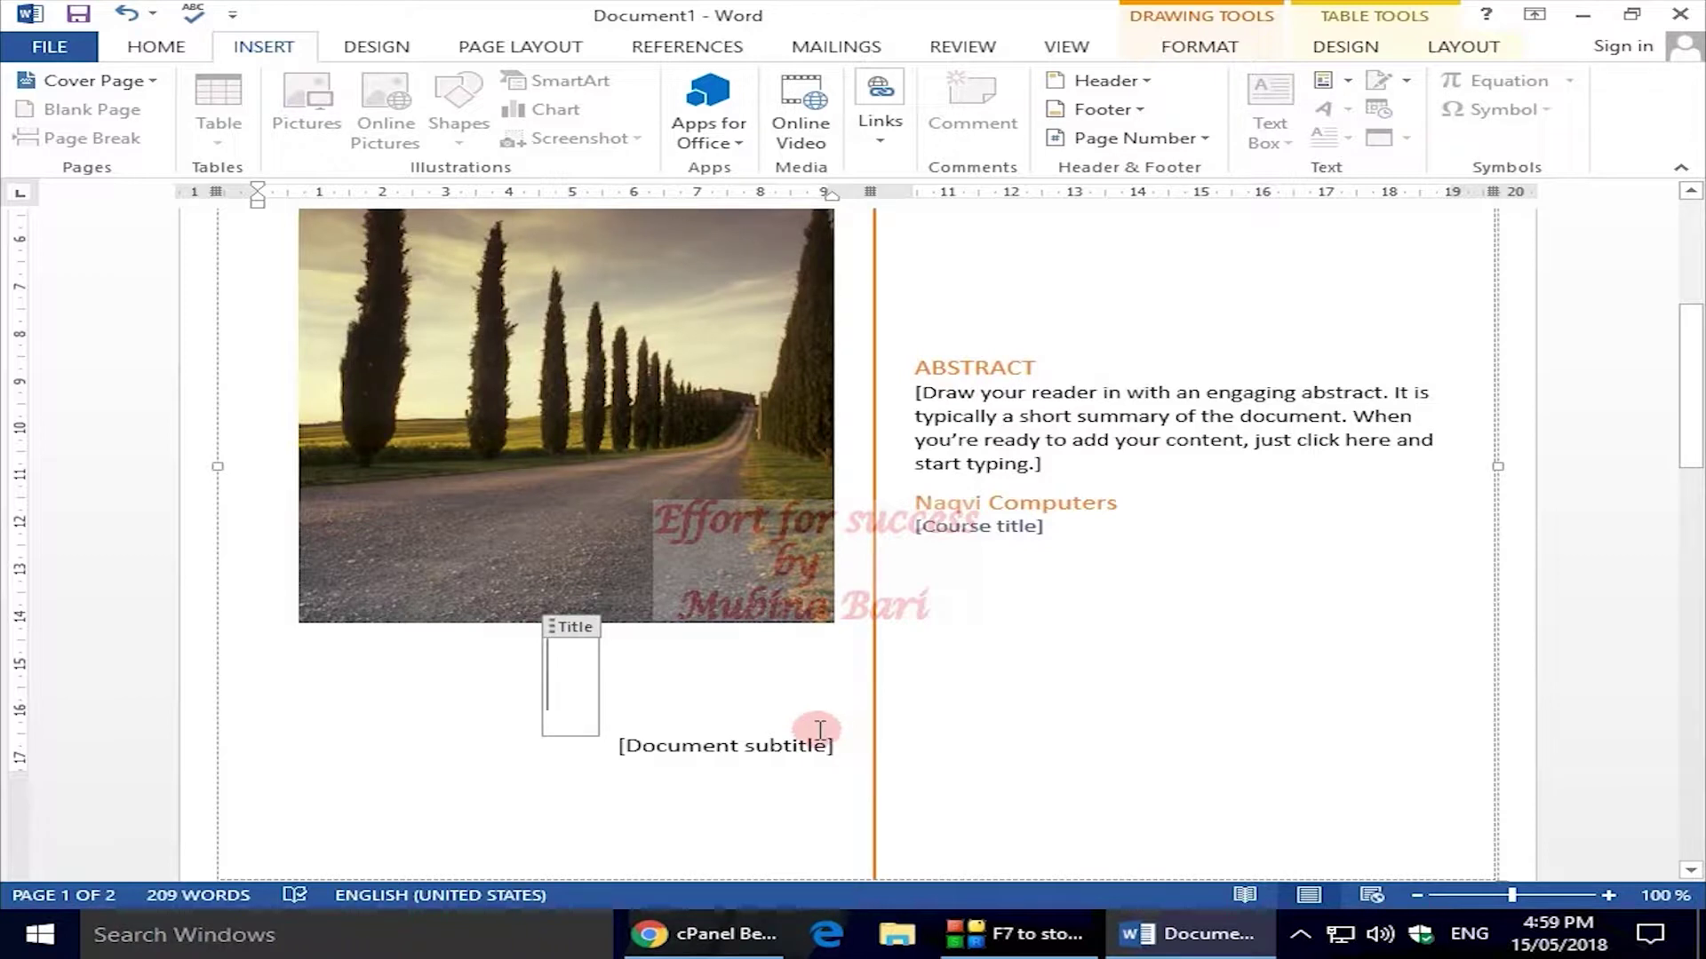
text(EFFORT FOR SUCCESS)
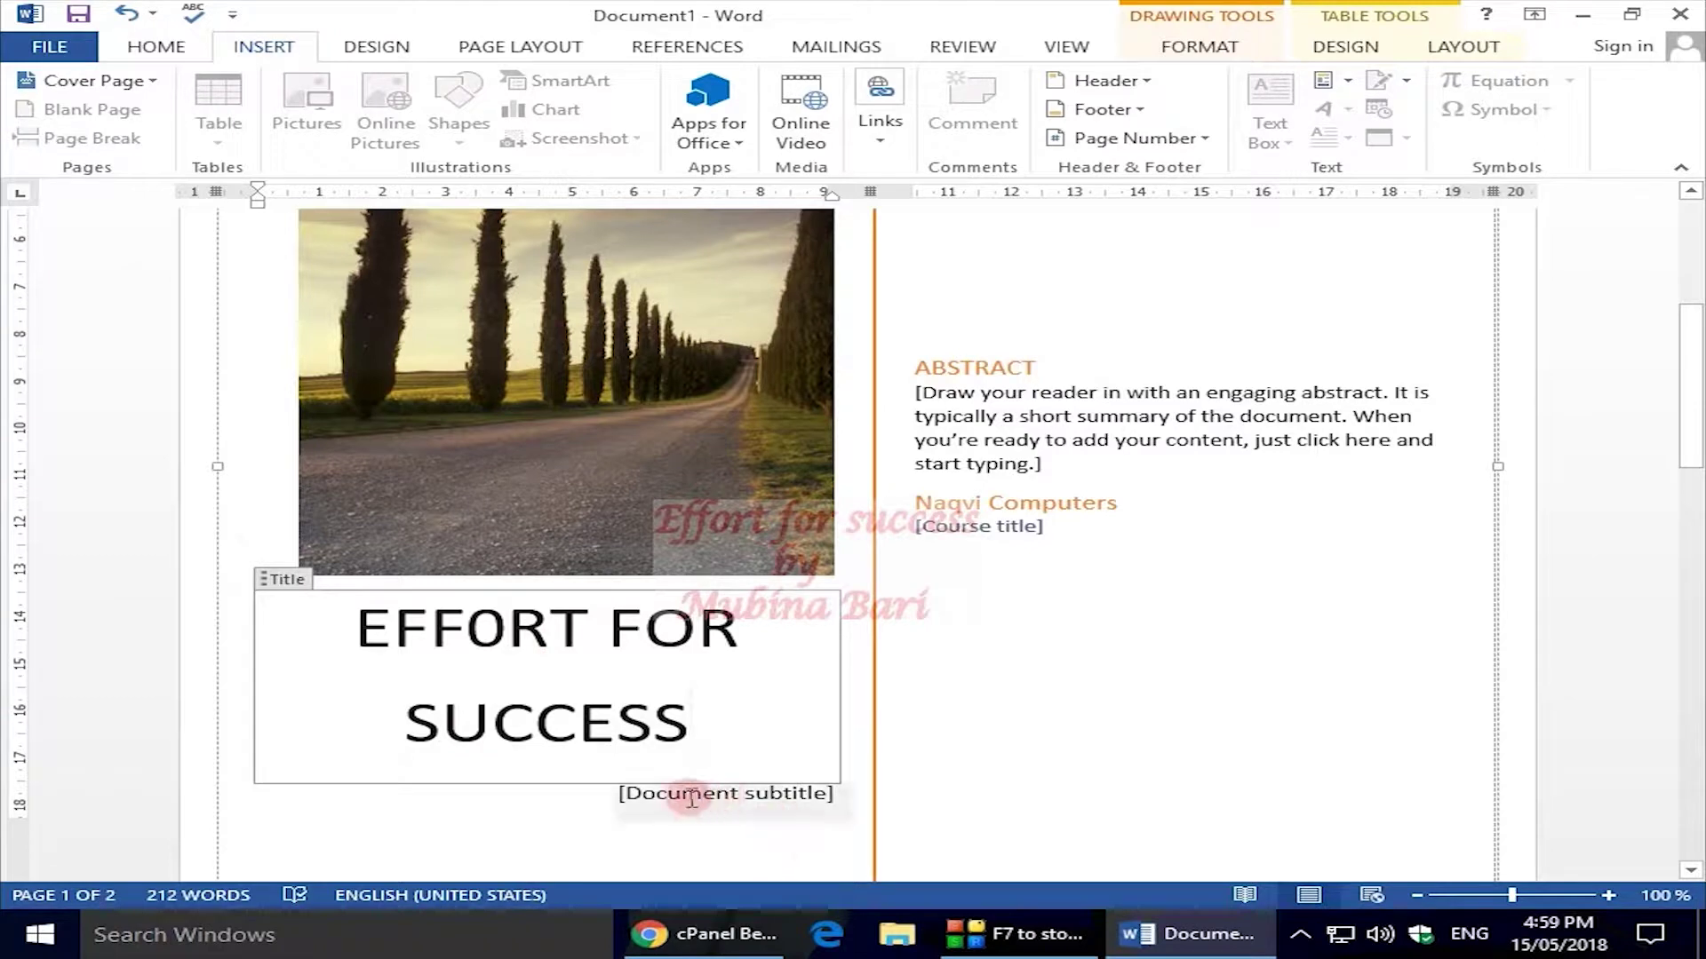
Replace the document subtitle placeholder on the cover page with "EDUCATION".
click(644, 799)
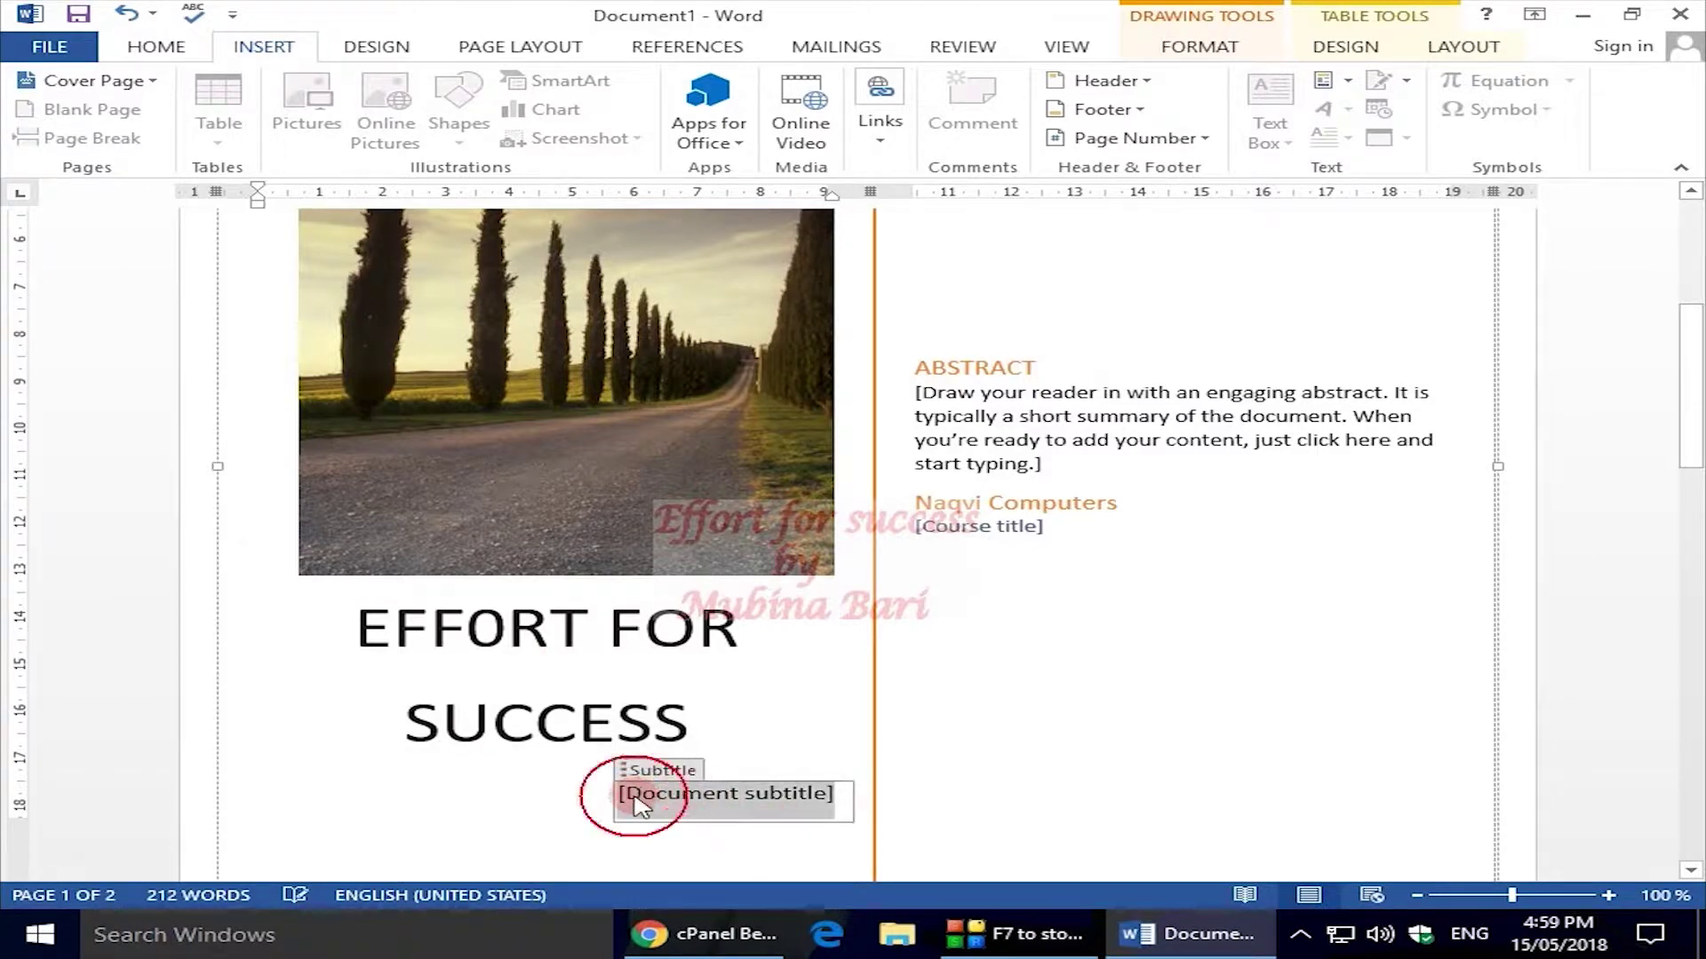
key(Delete)
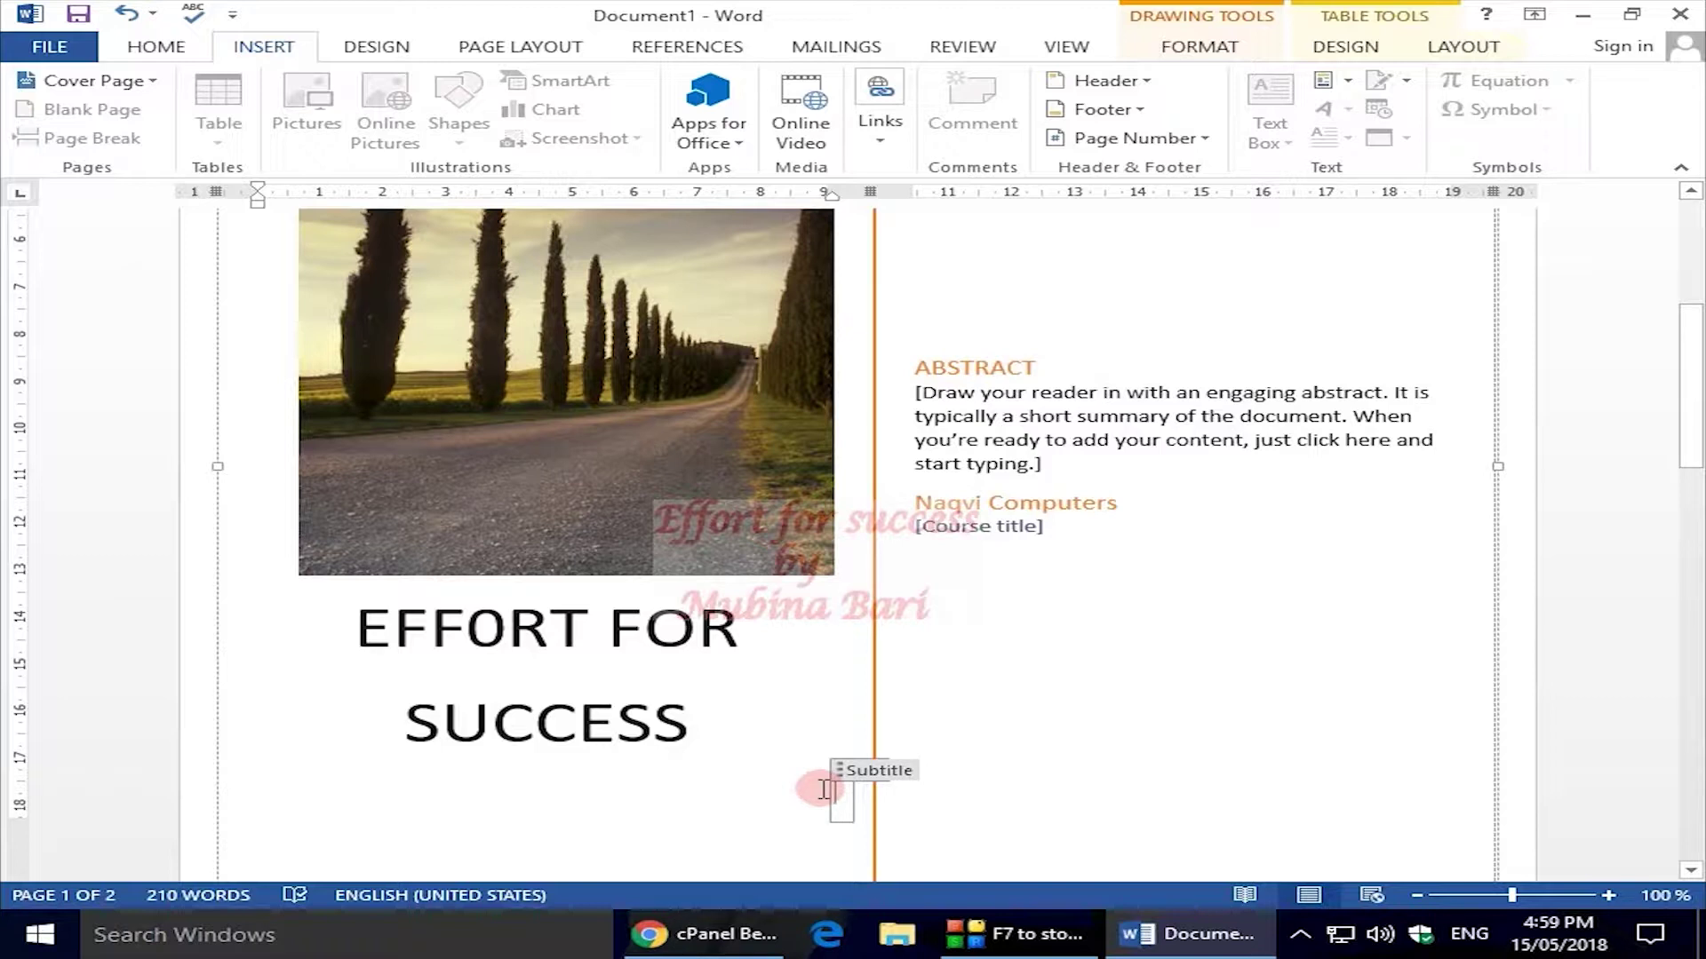
text(EDU)
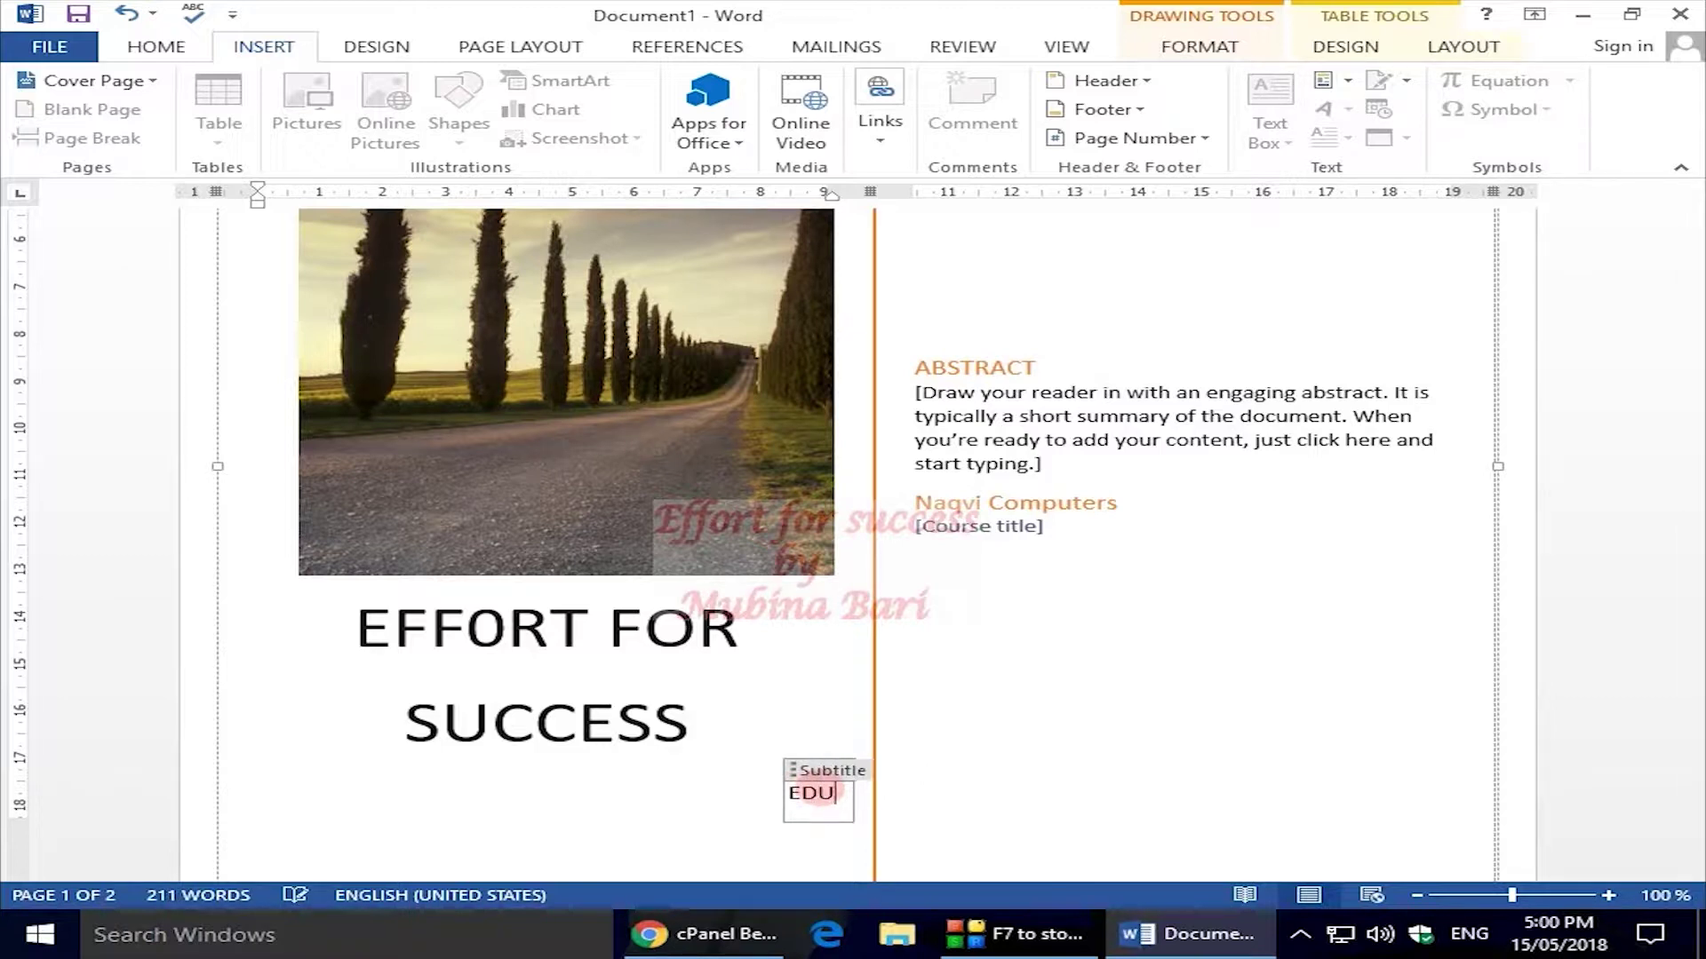
text(C)
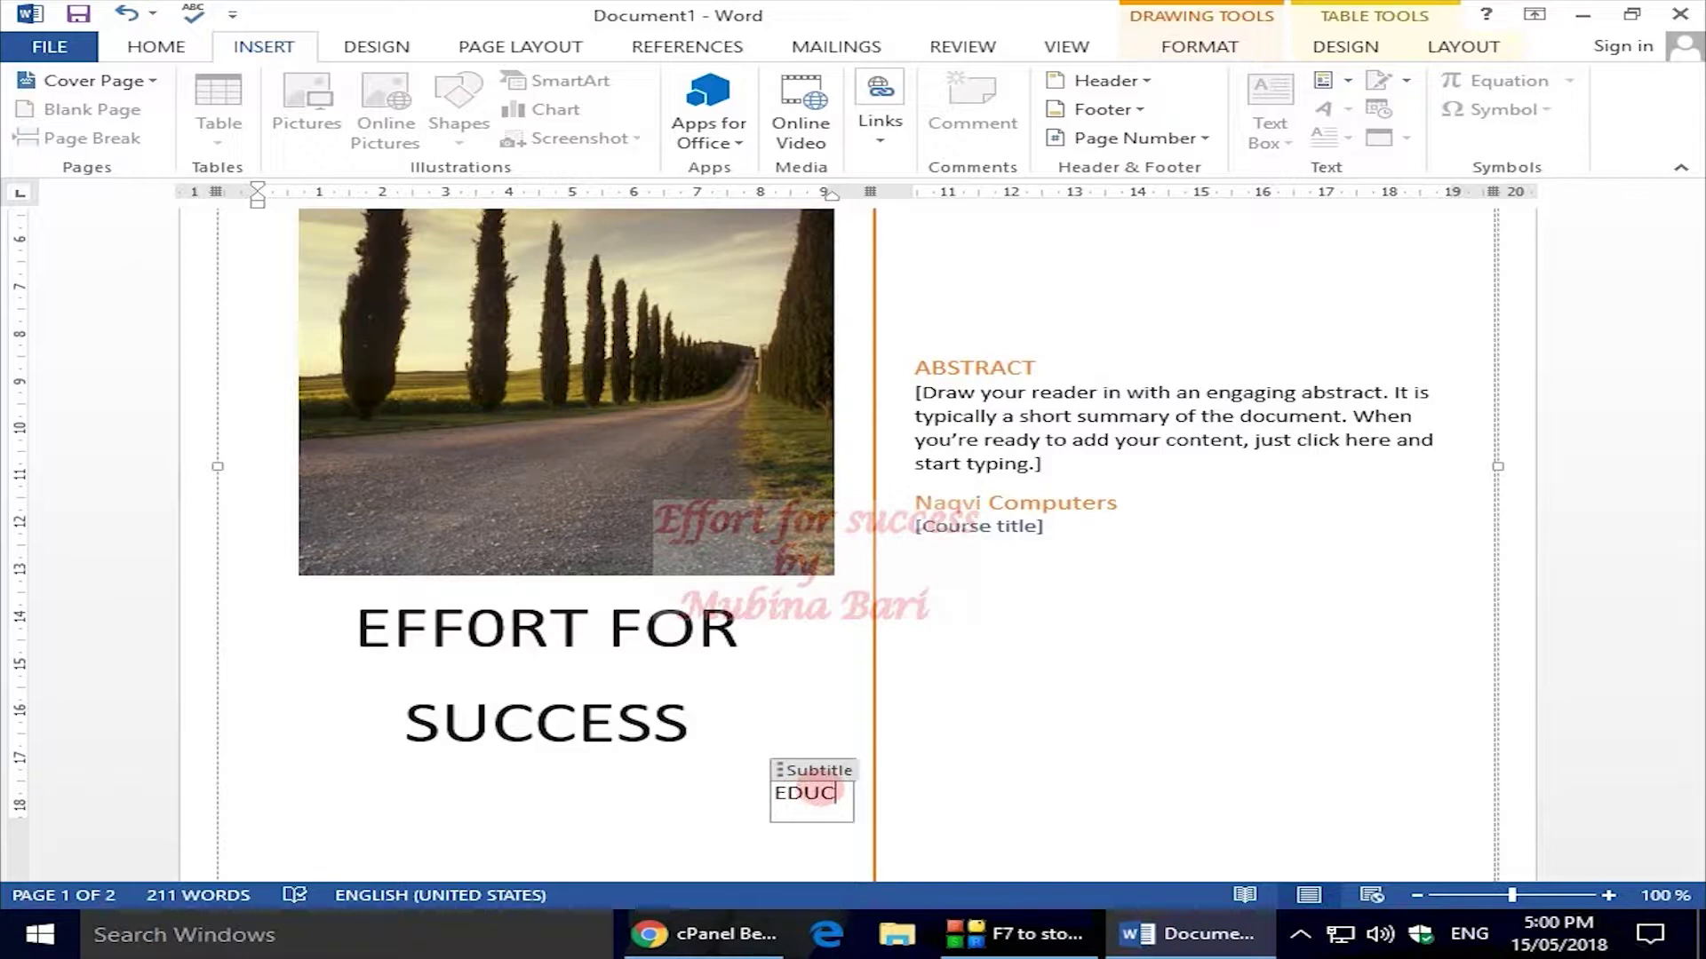
text(A)
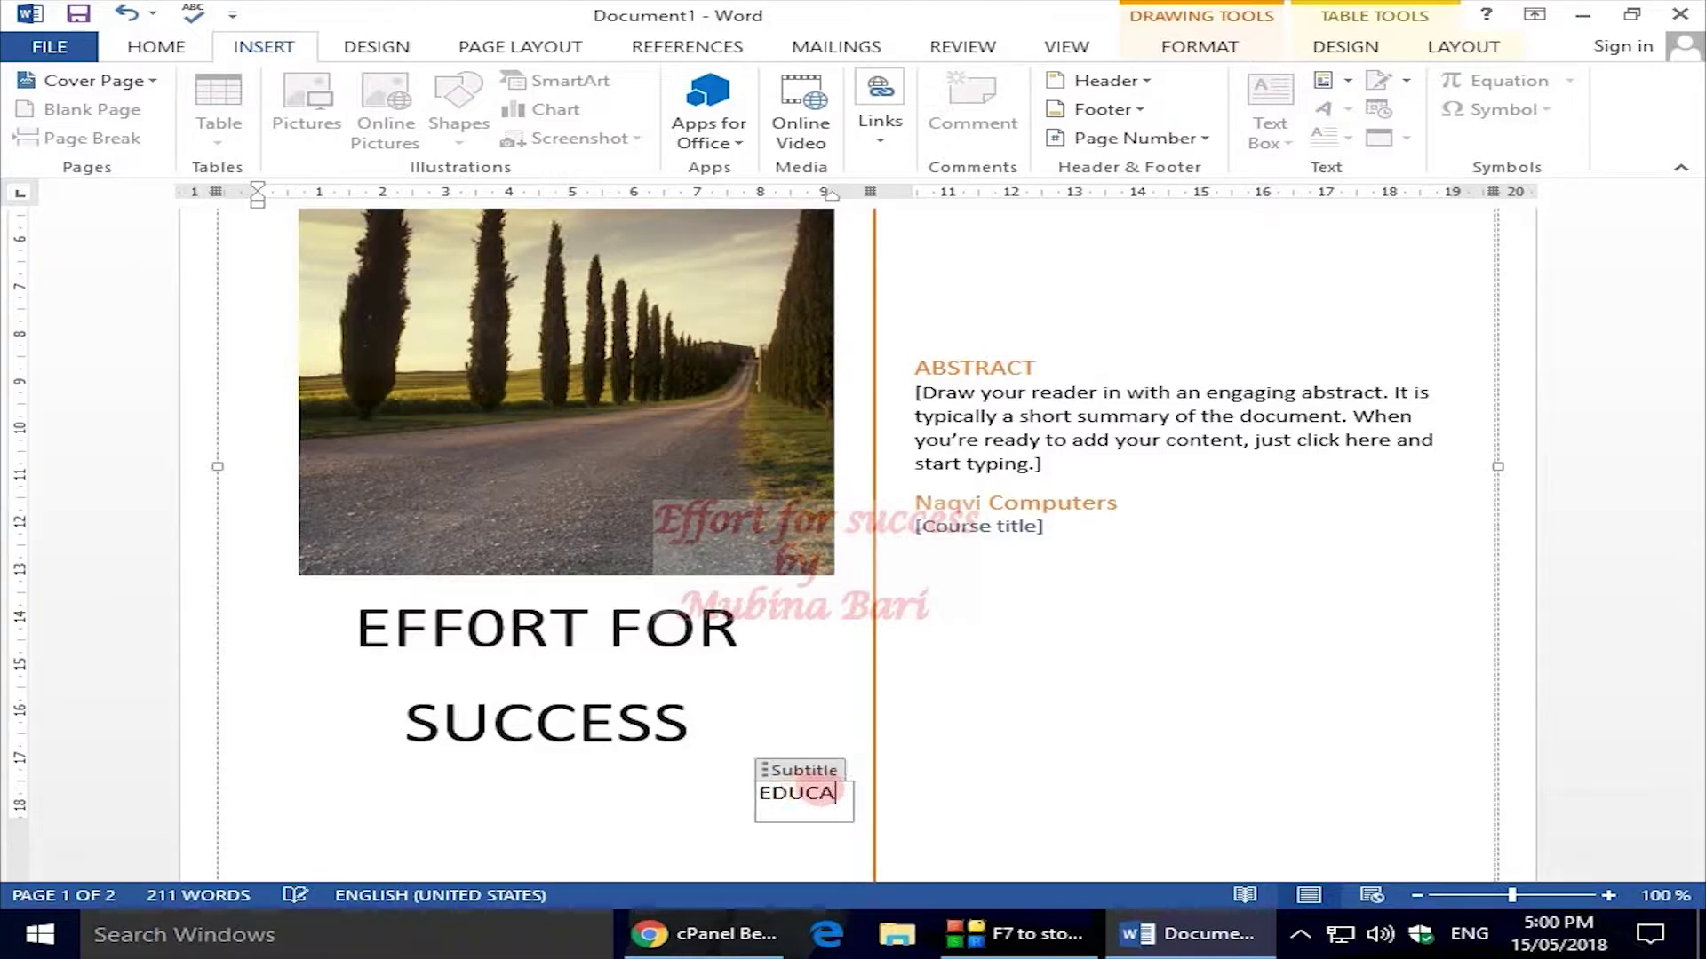
text(TION)
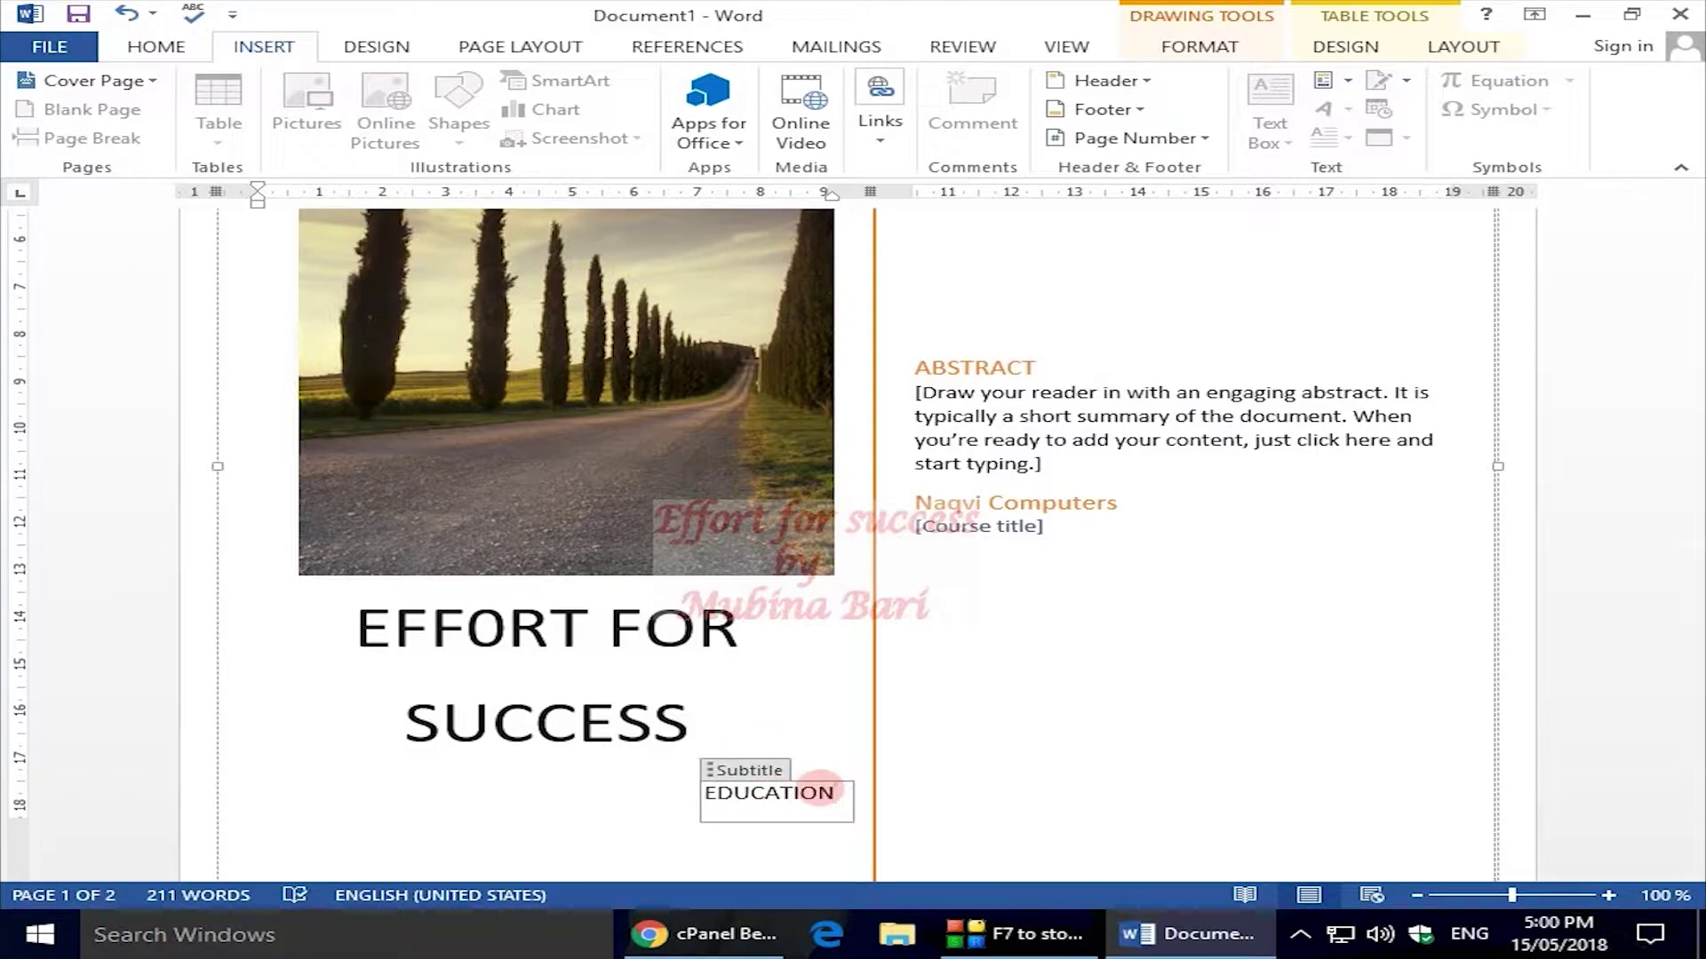
click(1050, 683)
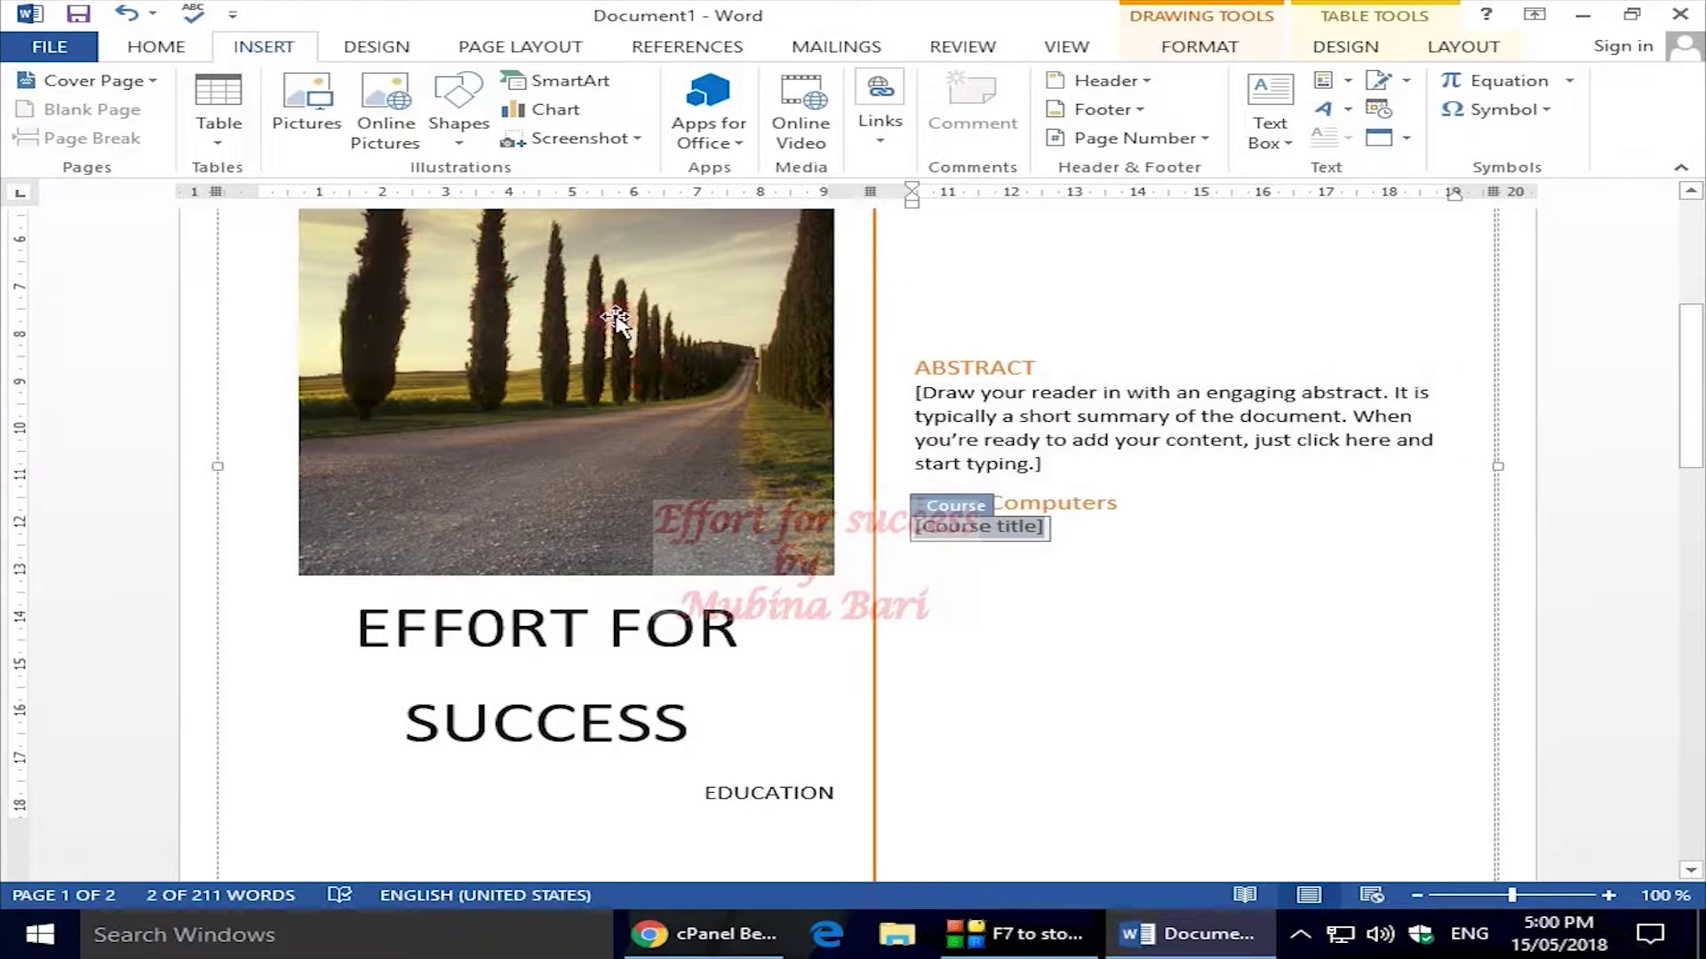
click(492, 349)
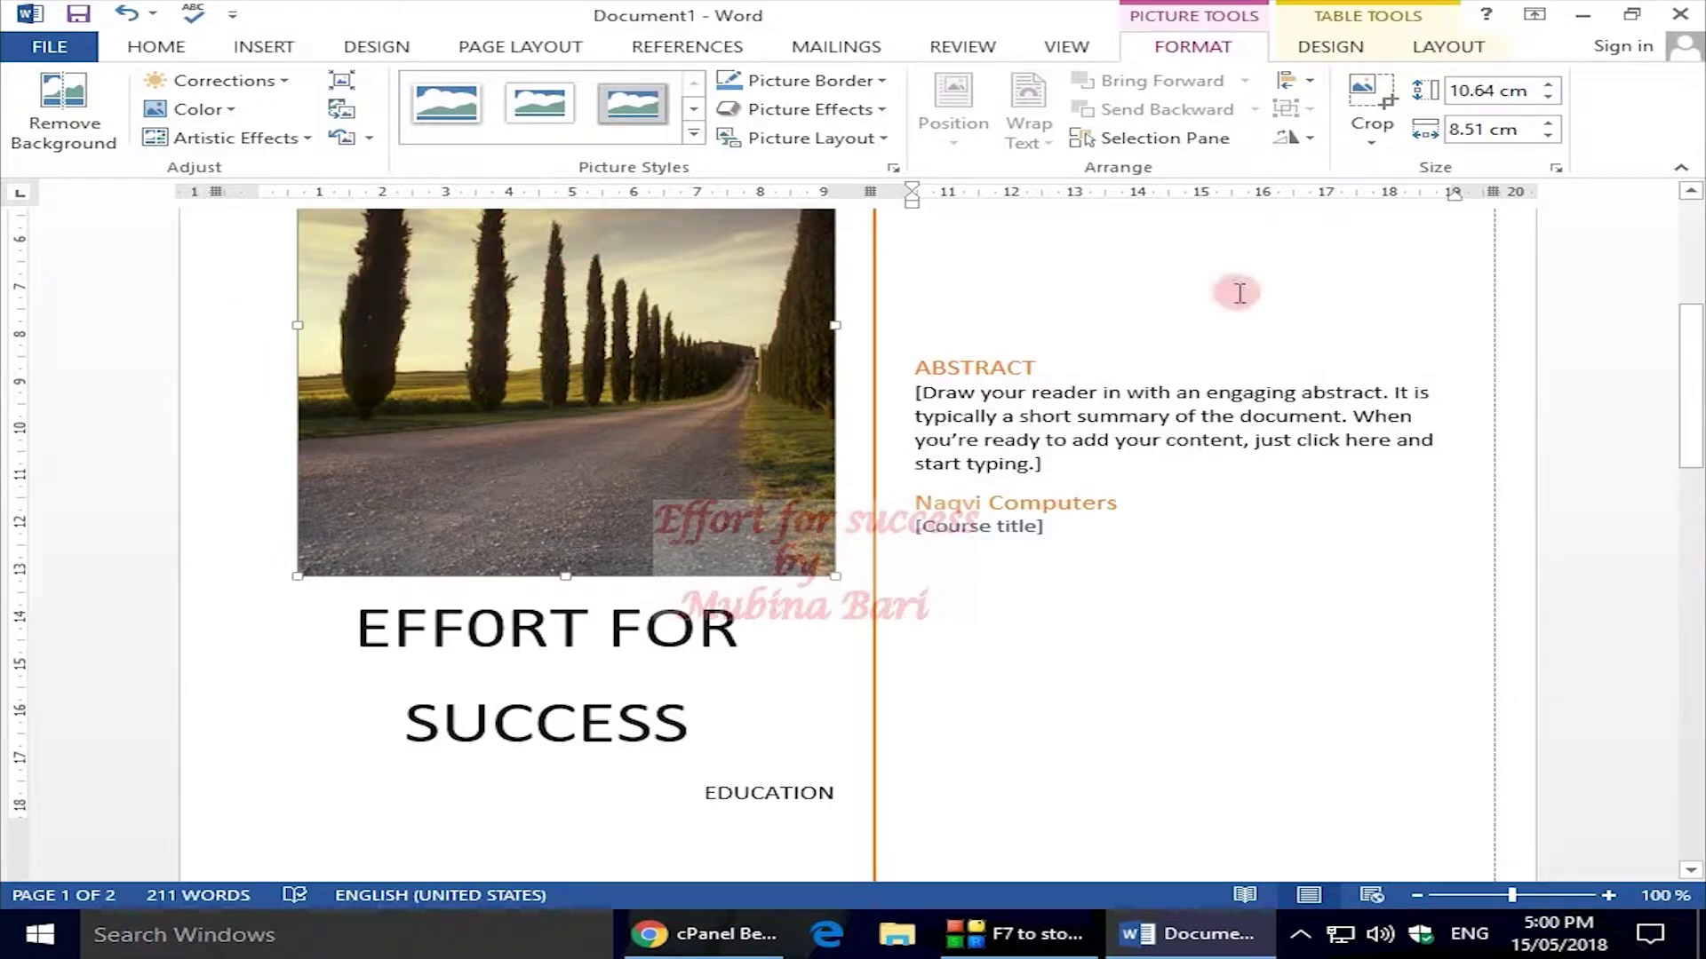
mouse_move(1697, 412)
mouse_down()
mouse_move(1695, 497)
mouse_move(1686, 259)
mouse_move(1688, 400)
mouse_up()
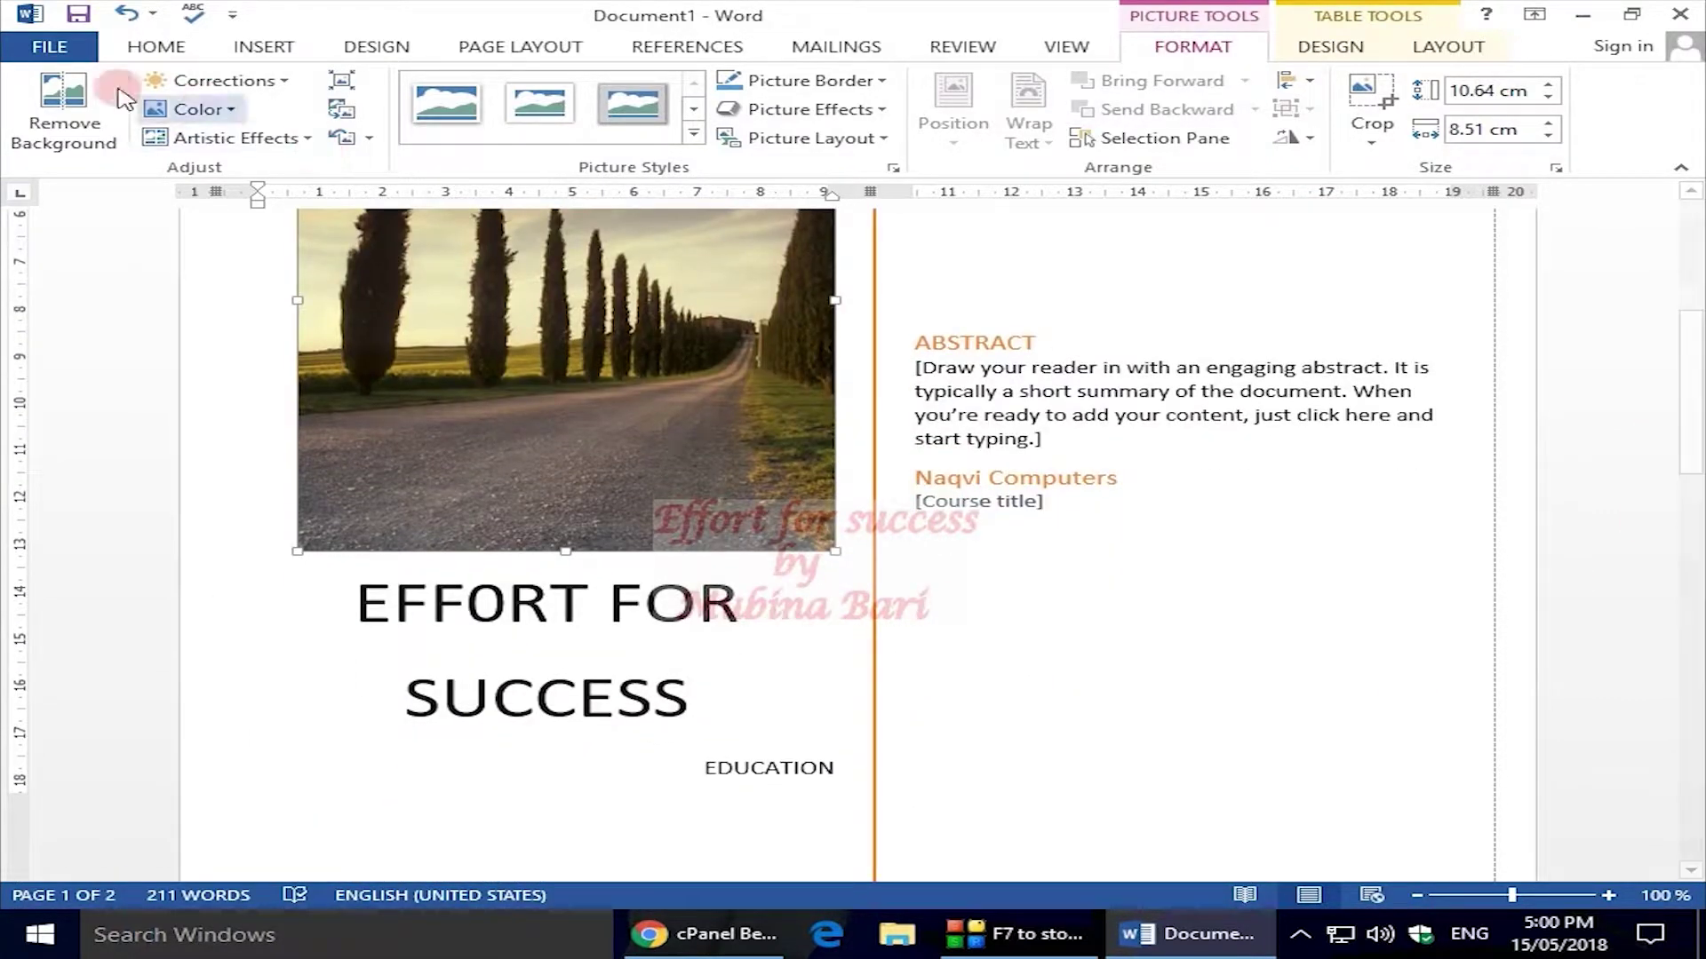
click(260, 47)
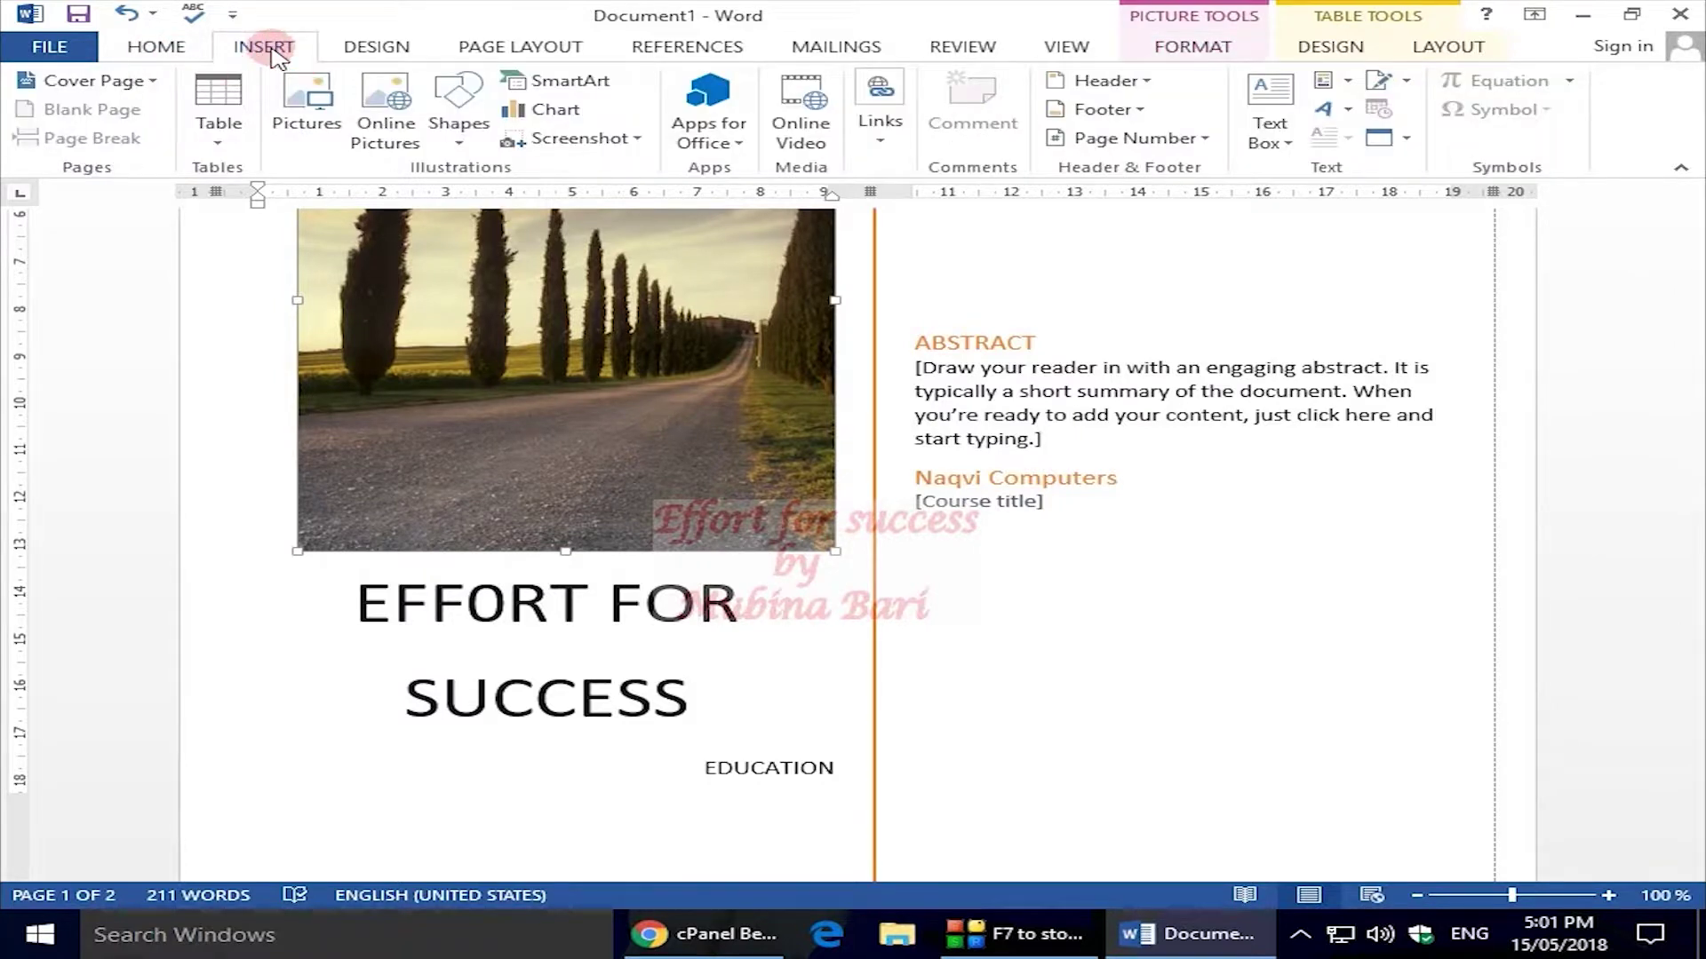
click(93, 111)
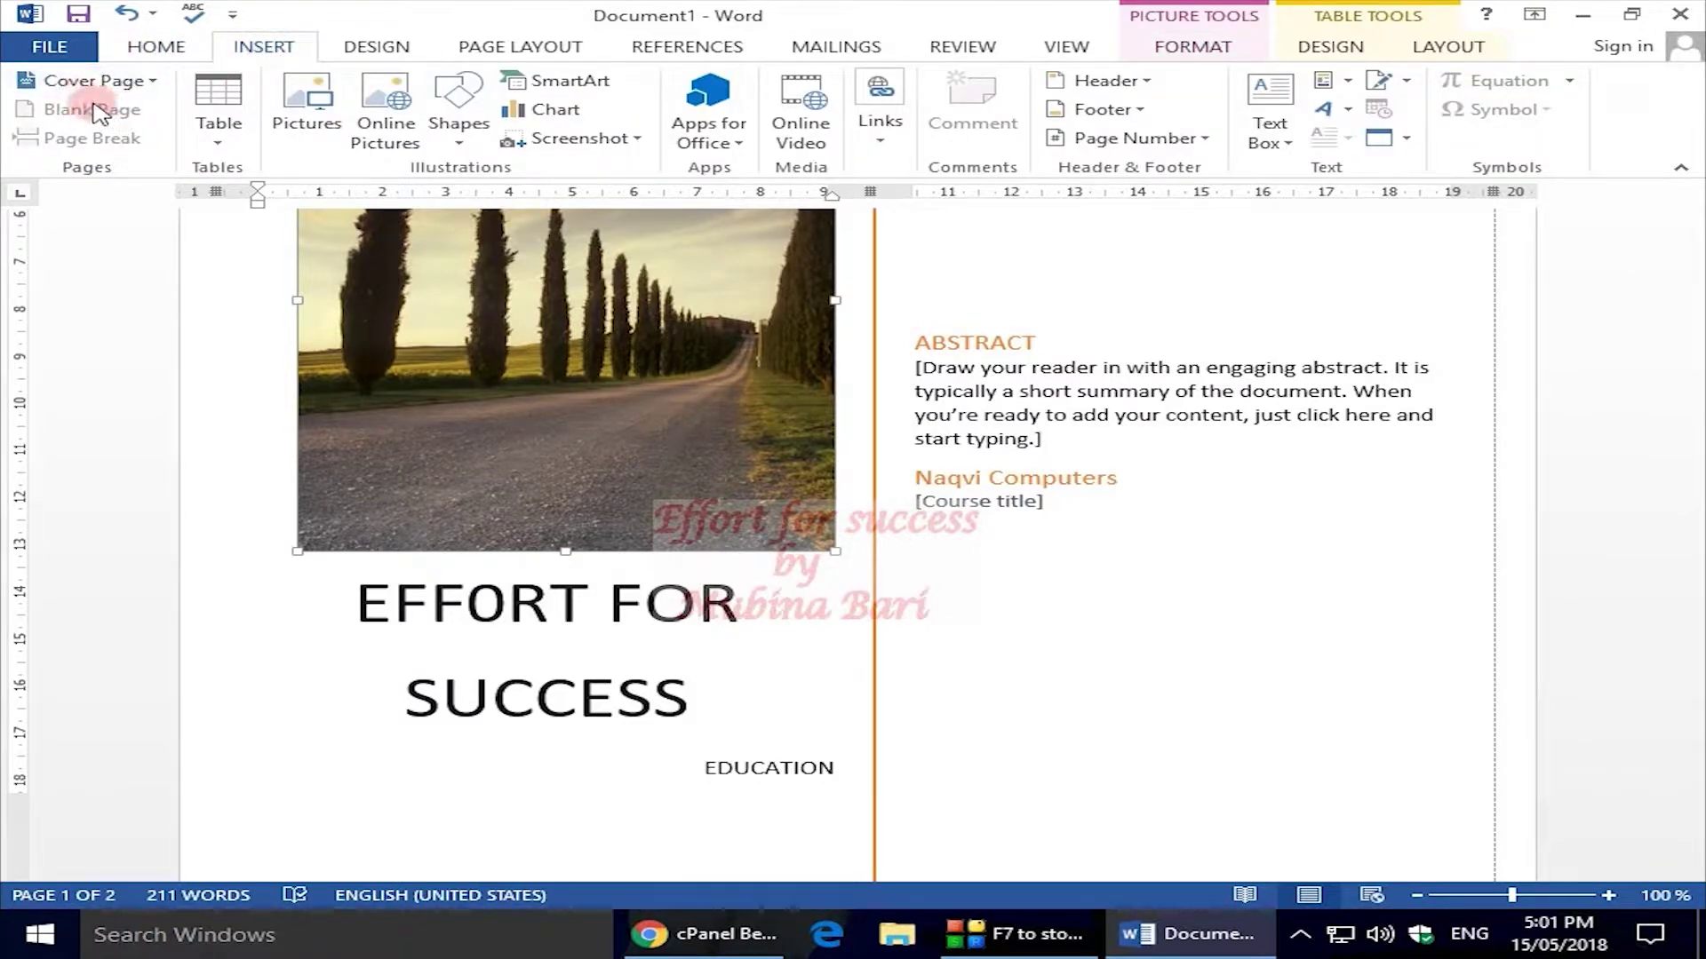
click(440, 327)
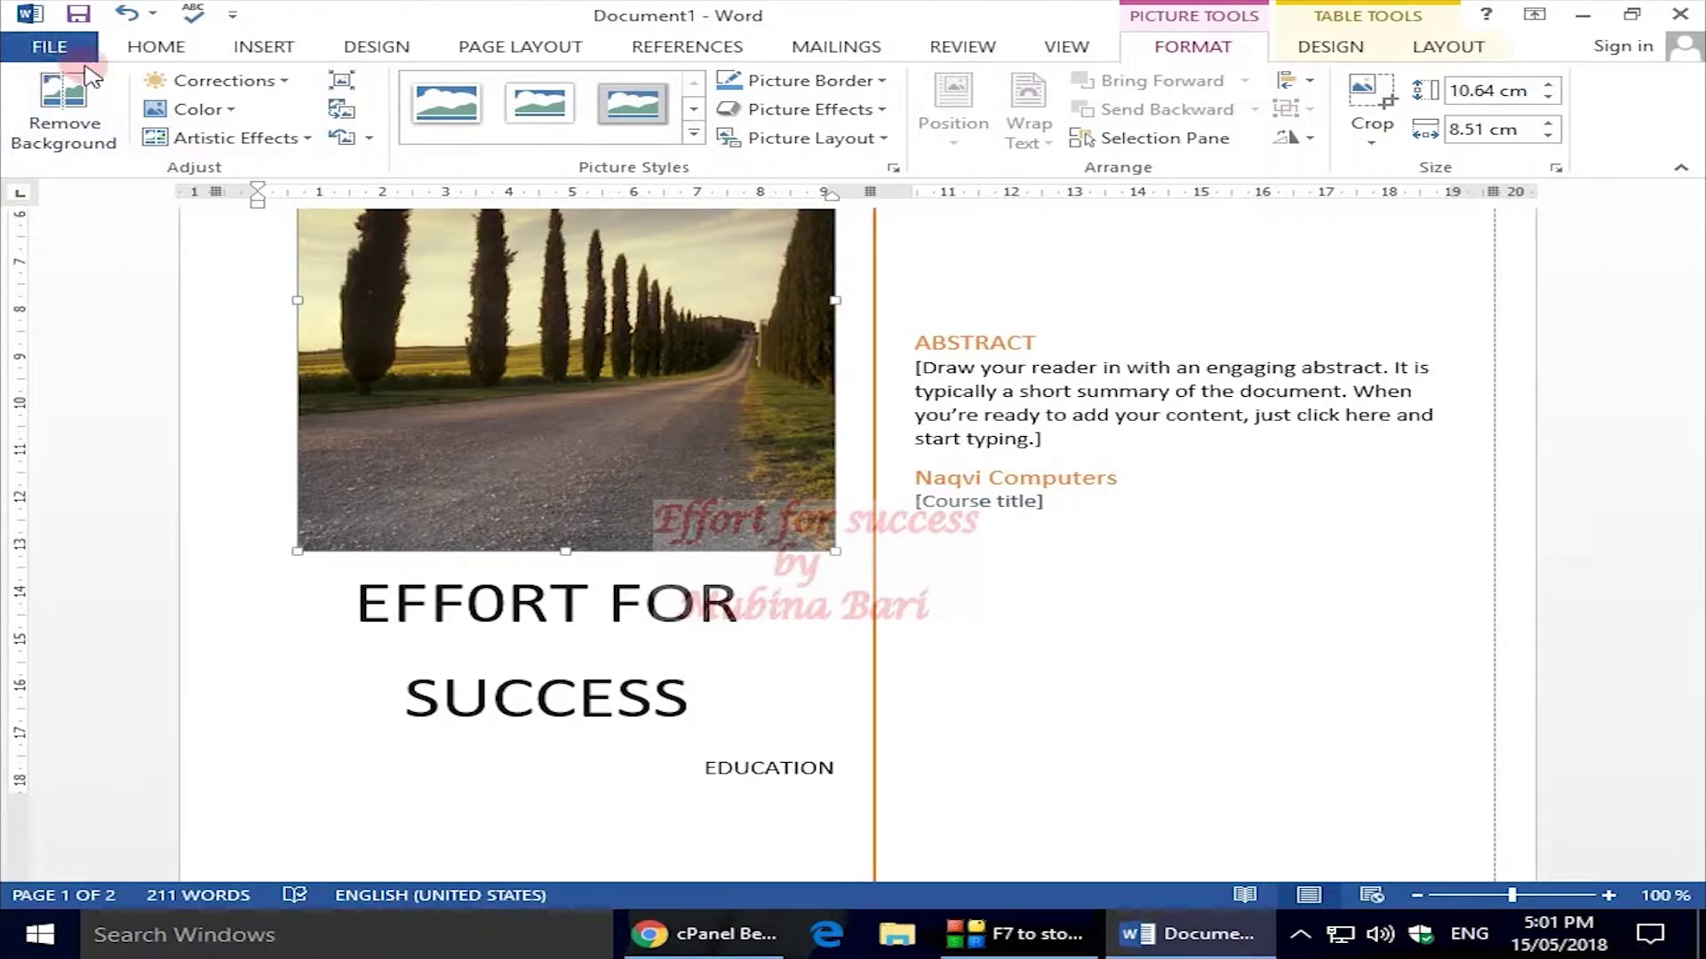
Replace the current cover page with the built-in Grid design.
click(257, 47)
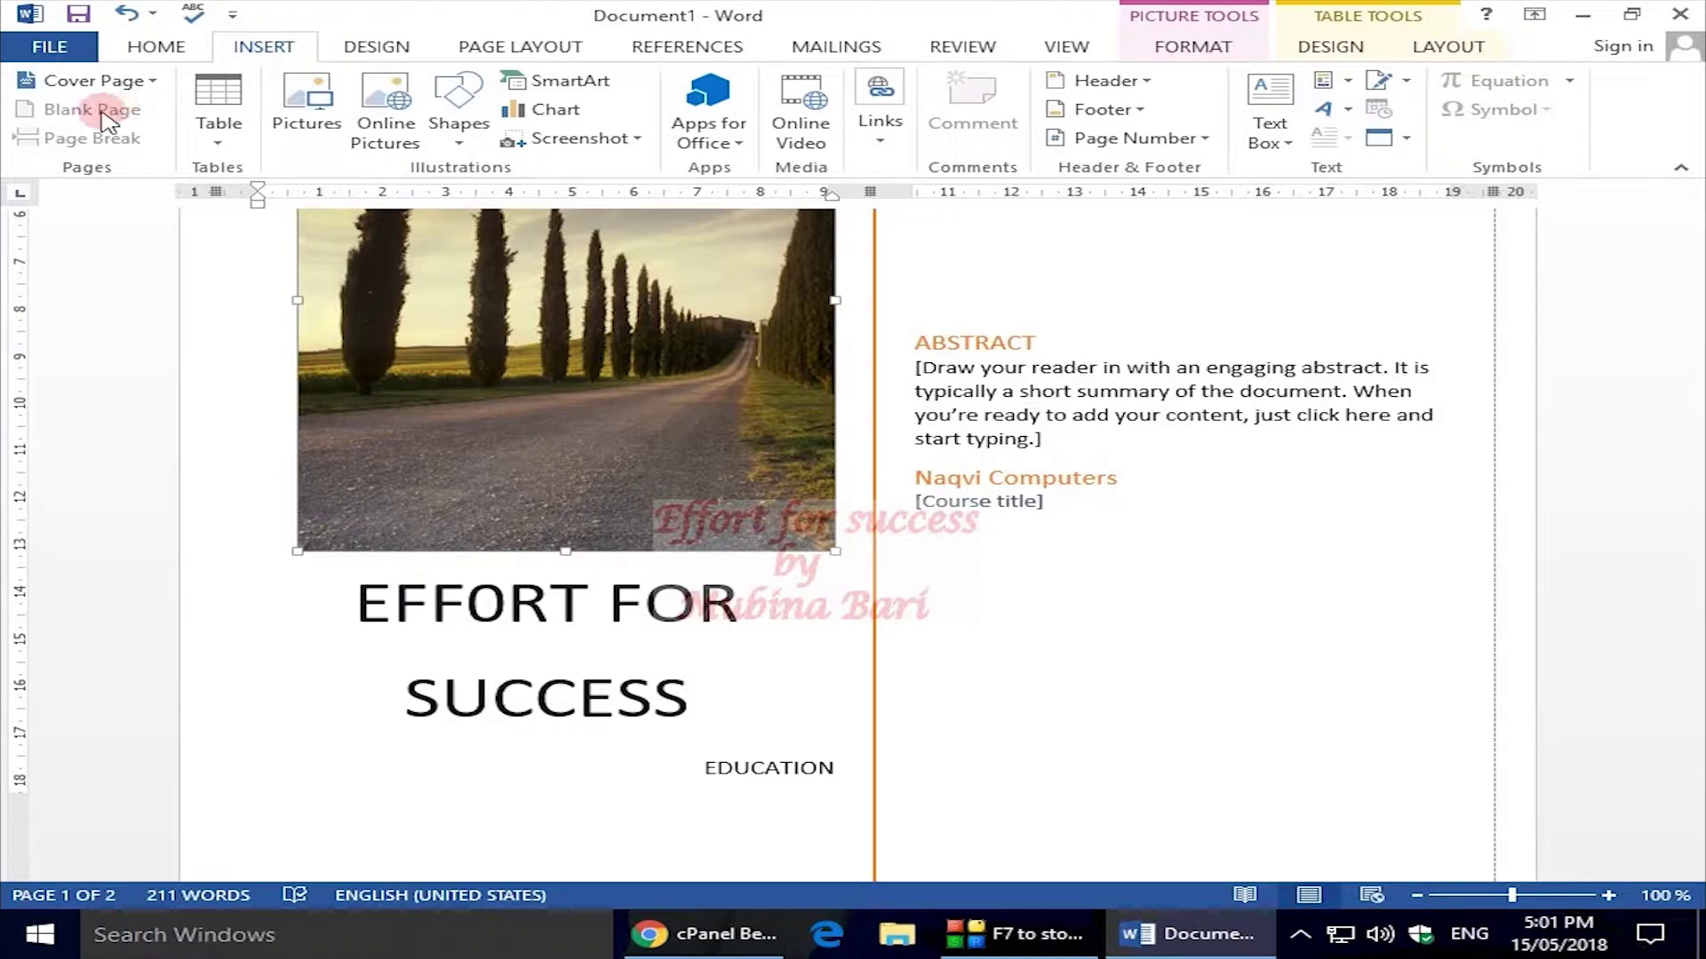
click(114, 83)
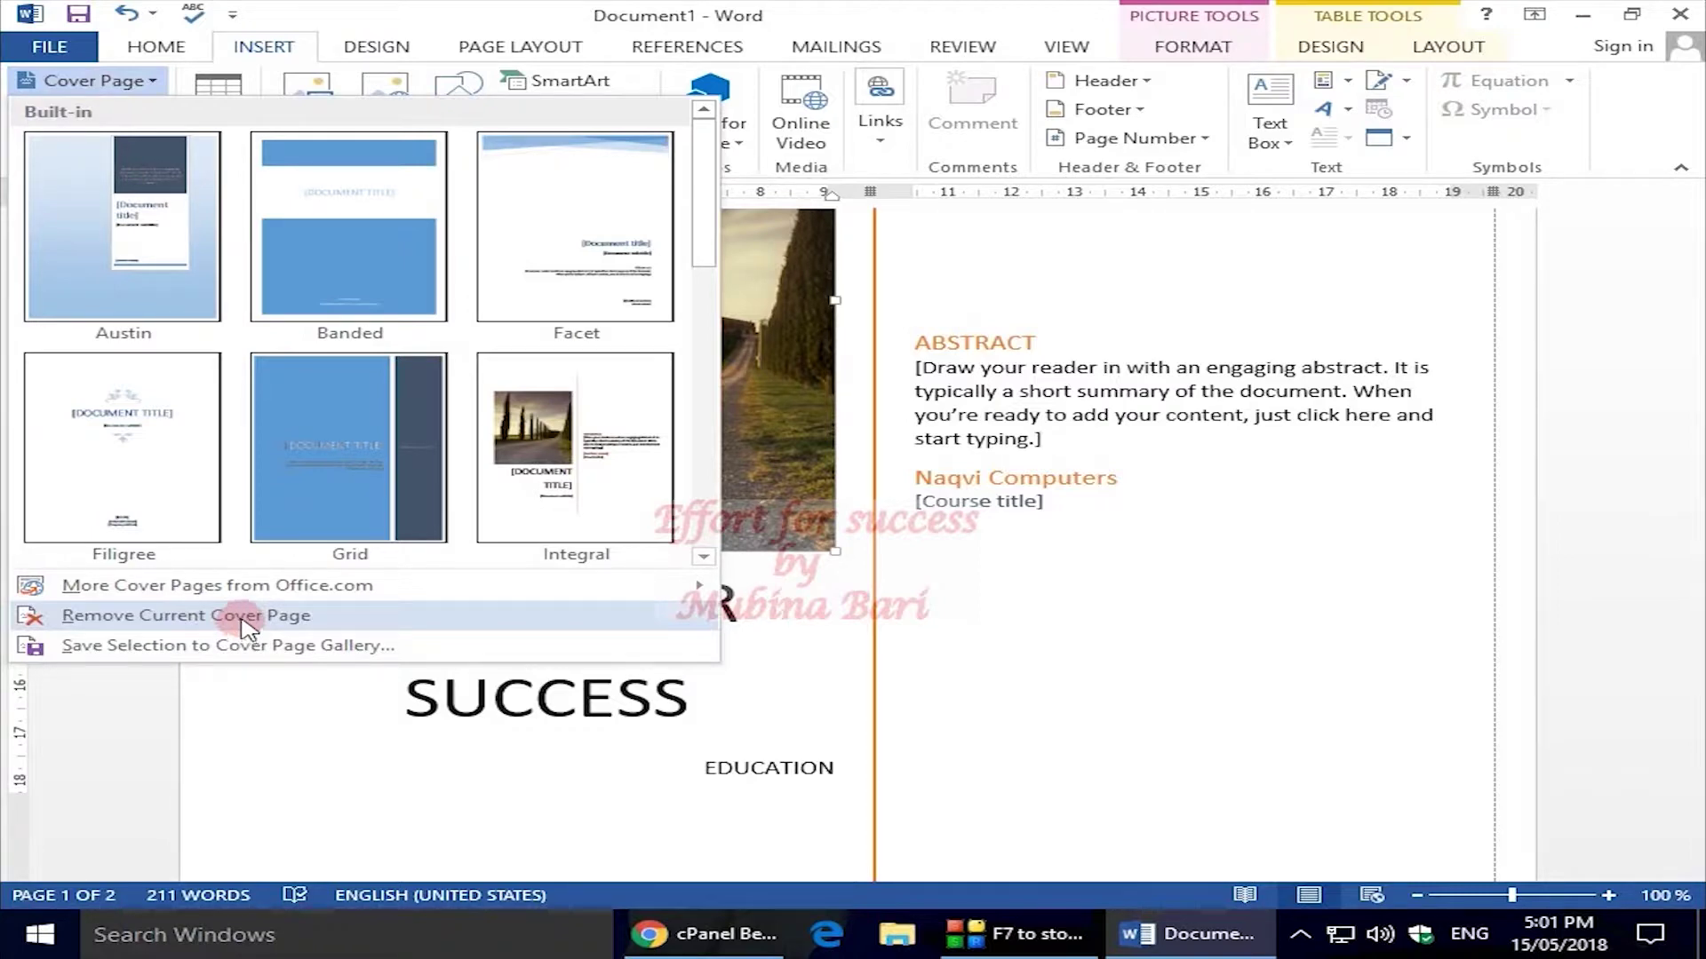
click(290, 489)
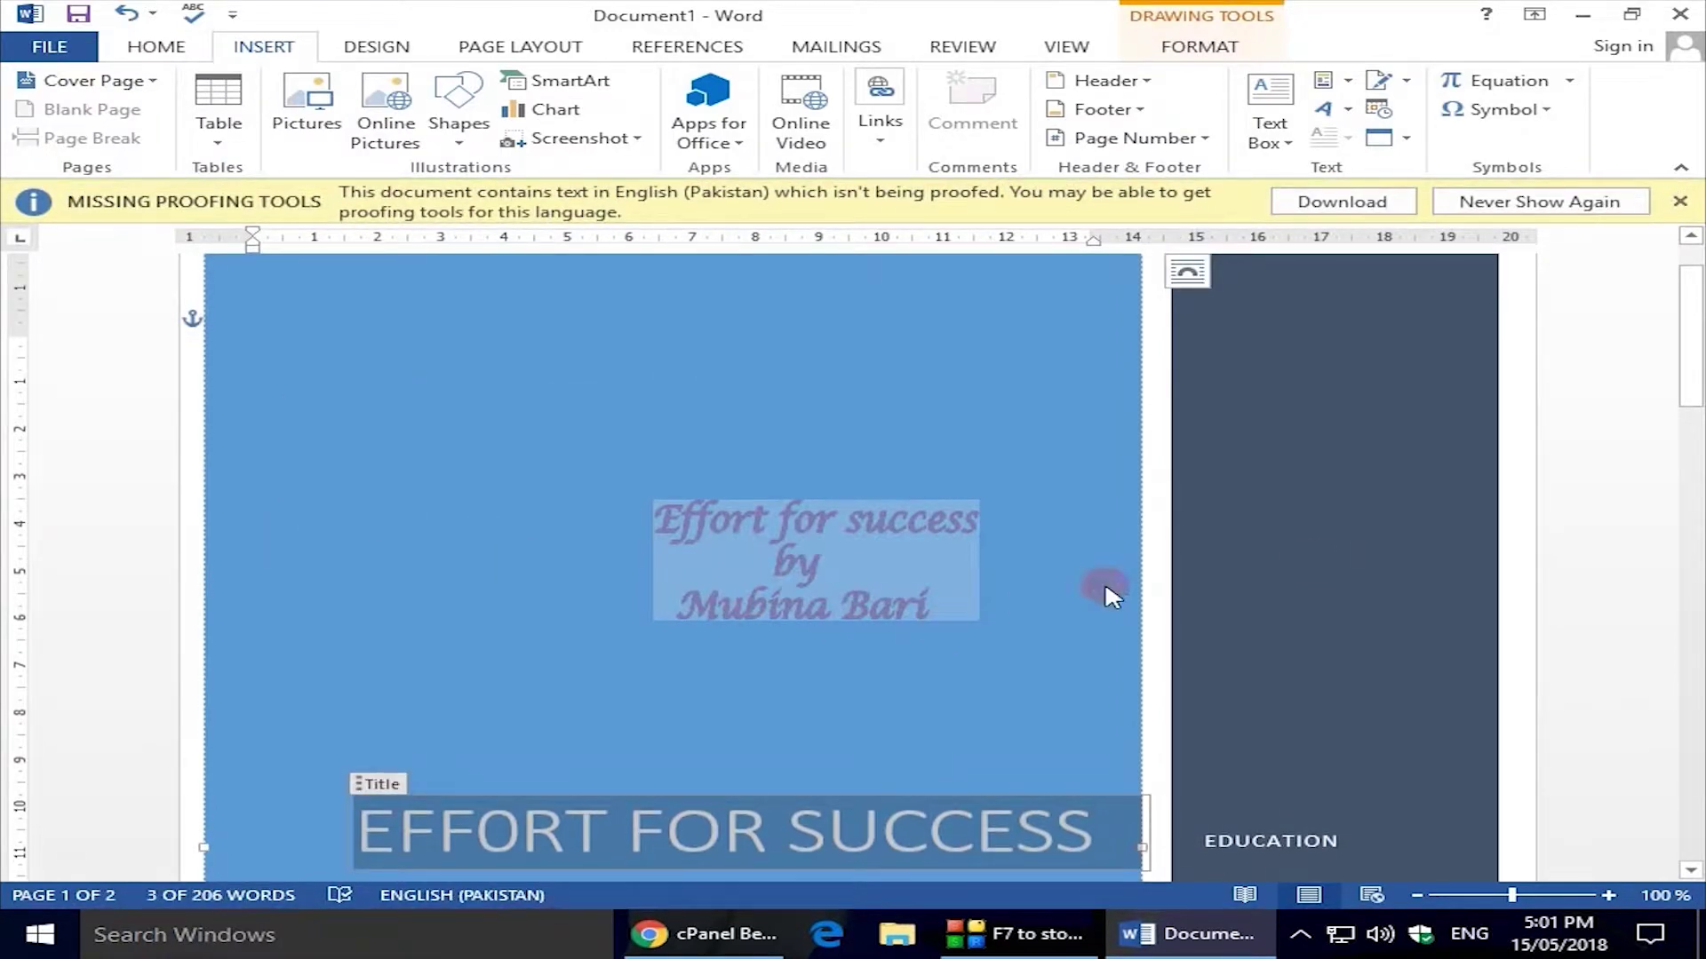
drag(1691, 363, 1695, 438)
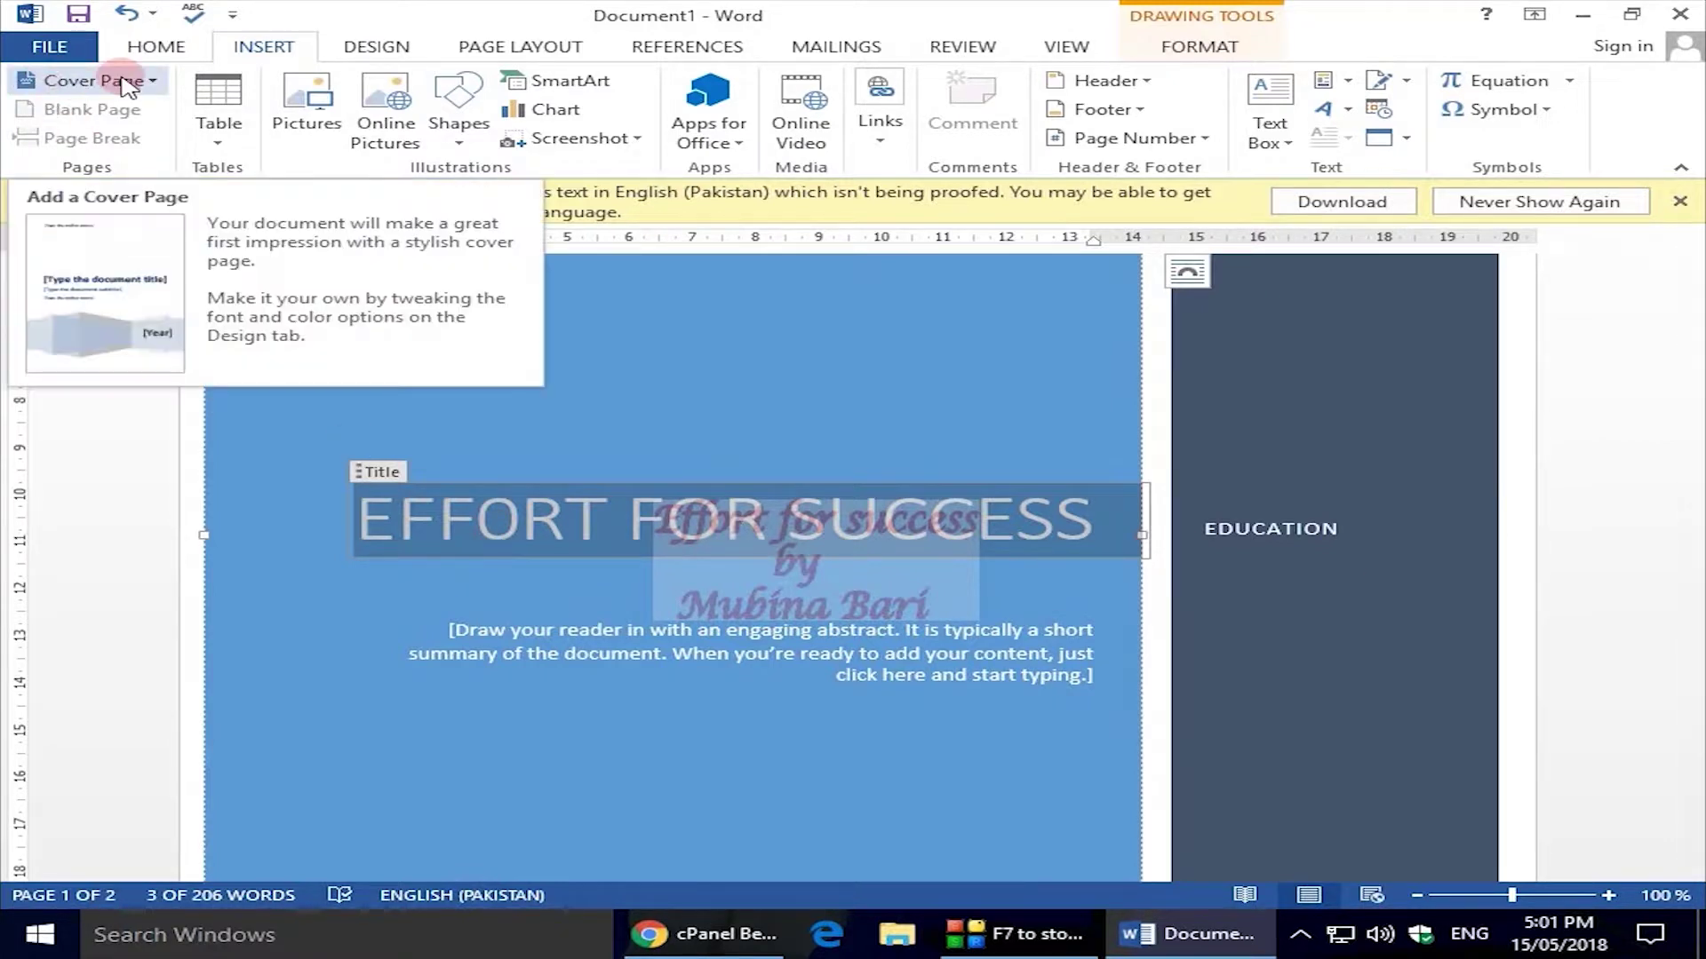
Remove the current cover page from the document.
click(152, 82)
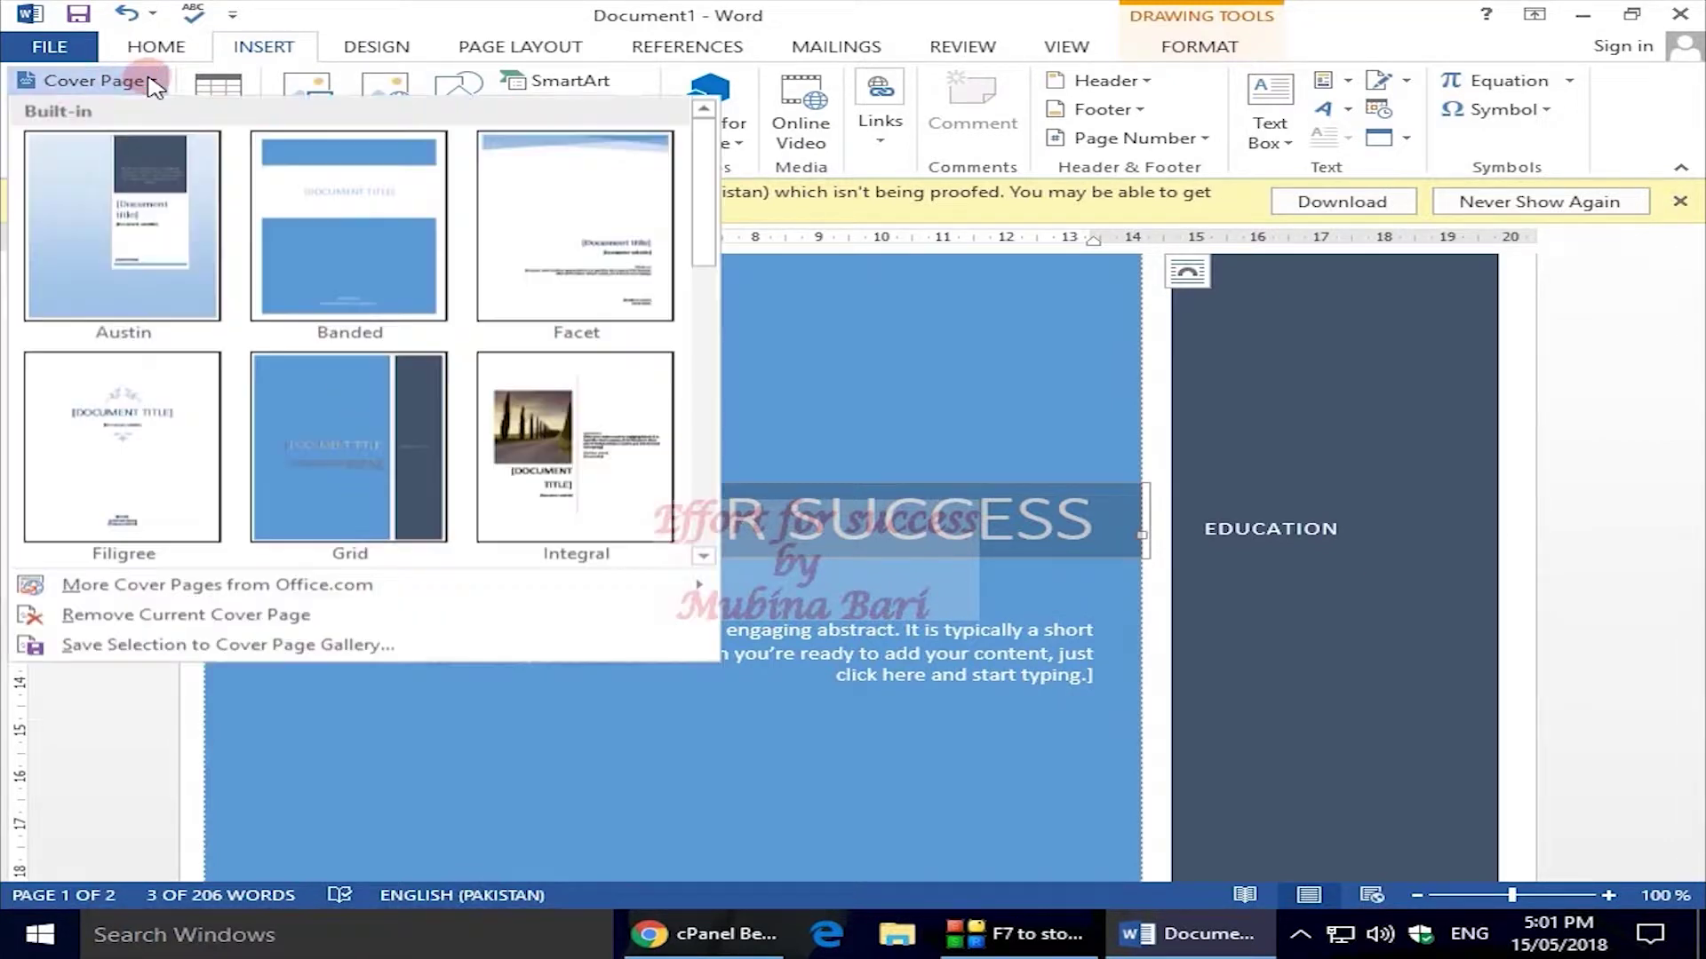
click(142, 619)
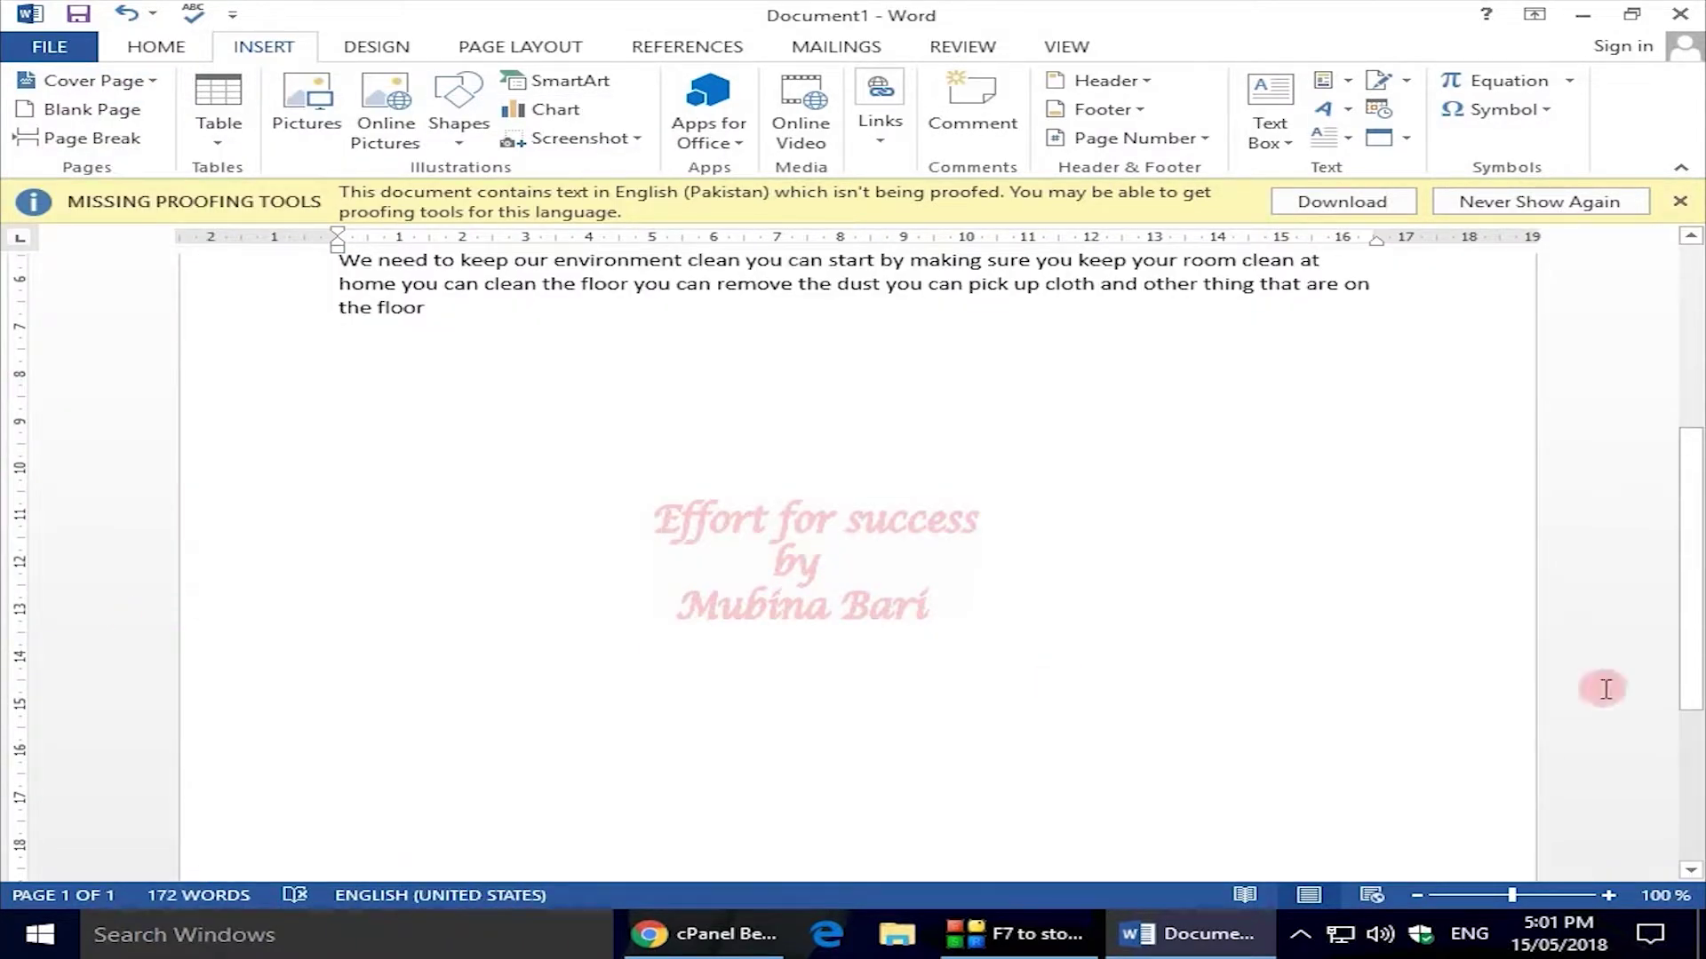
drag(1692, 655, 1698, 393)
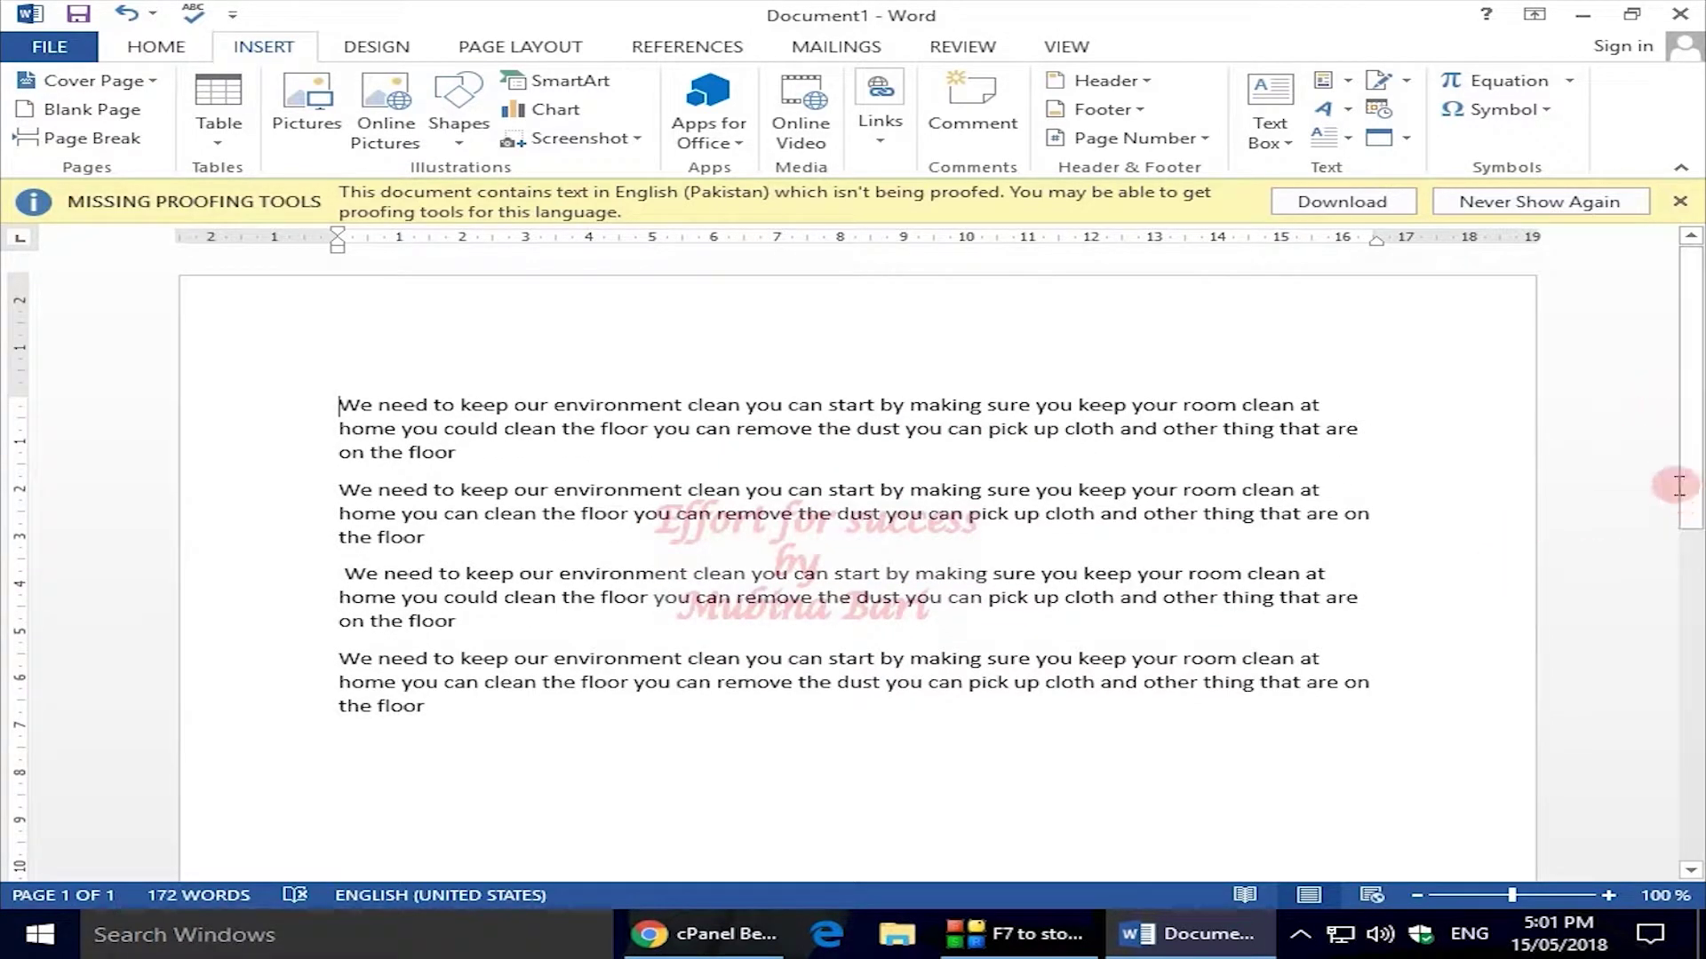
Add empty lines below the last paragraph until the cursor reaches a second page.
drag(1691, 457, 1666, 468)
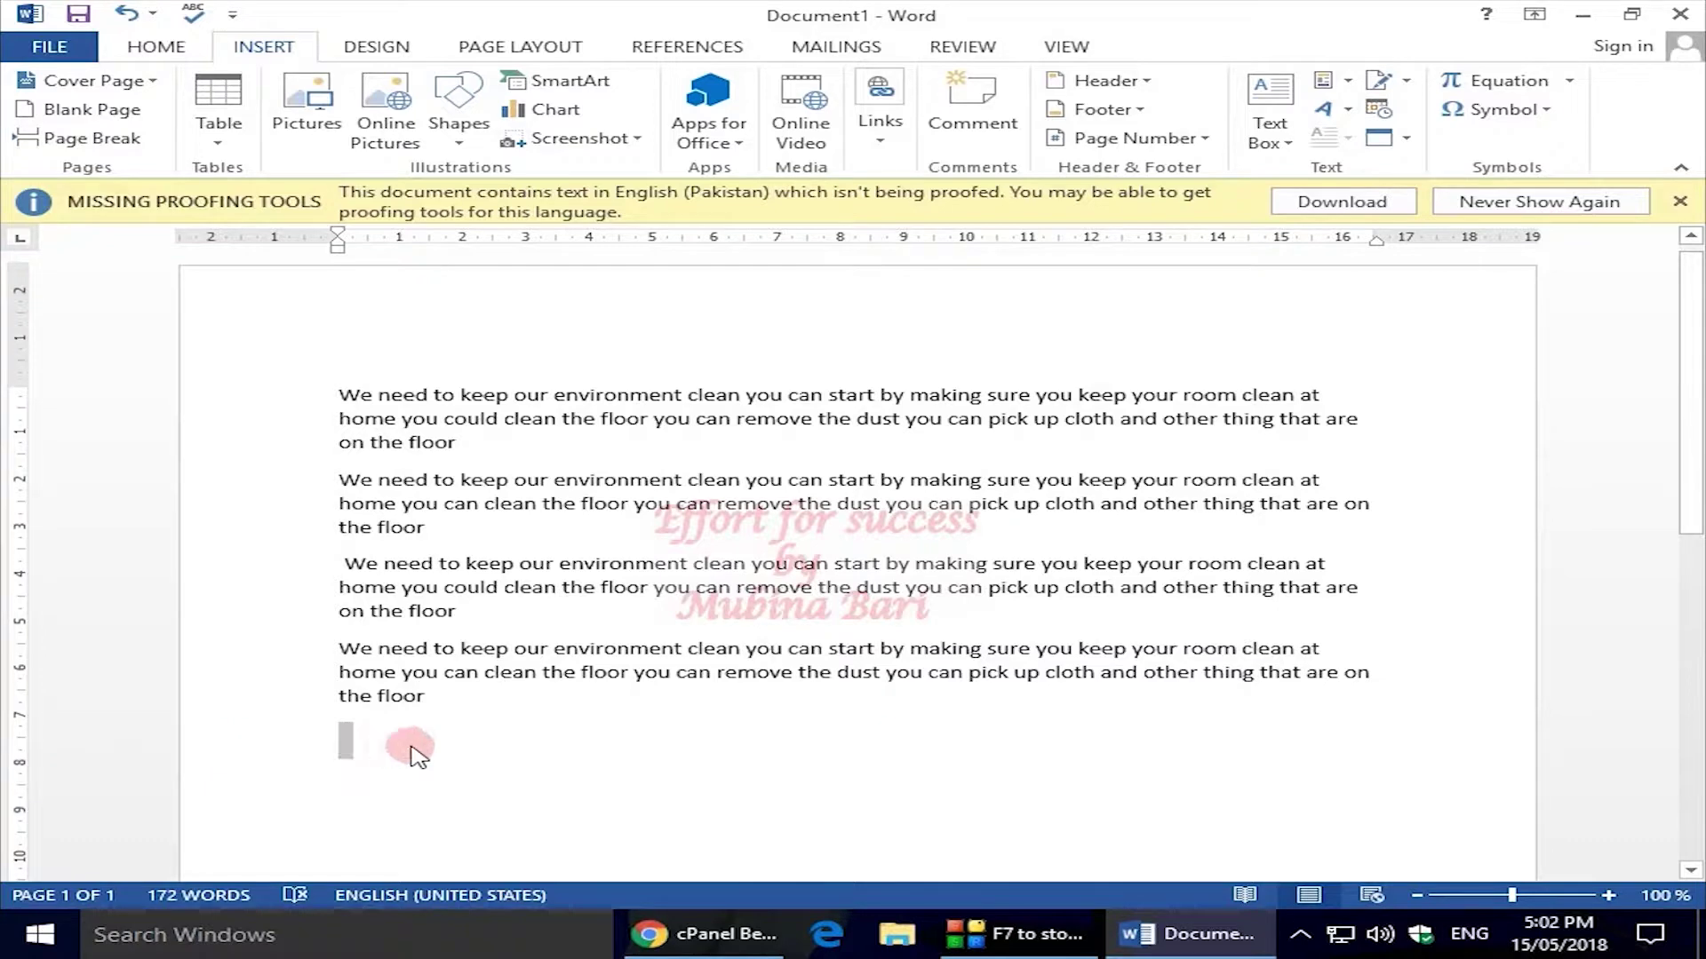
key(Return)
key(Return)
key(Return)
key(Return)
key(Return)
key(Return)
key(Return)
key(Return)
key(Return)
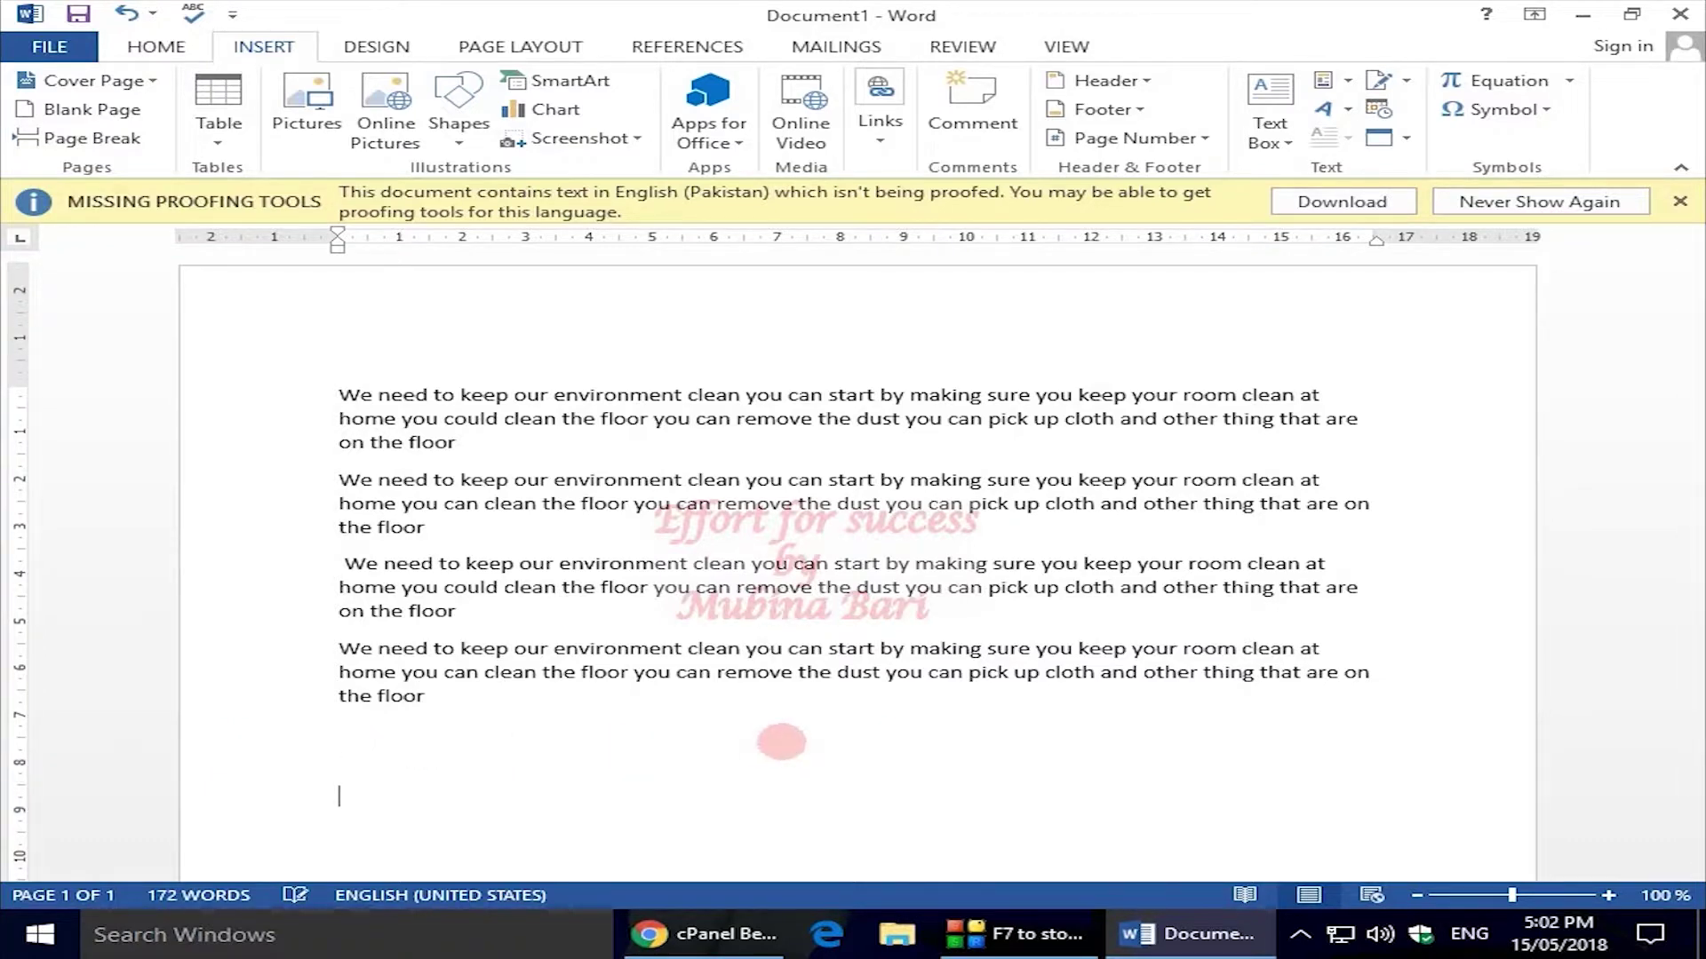
key(Return)
key(Return)
key(Return)
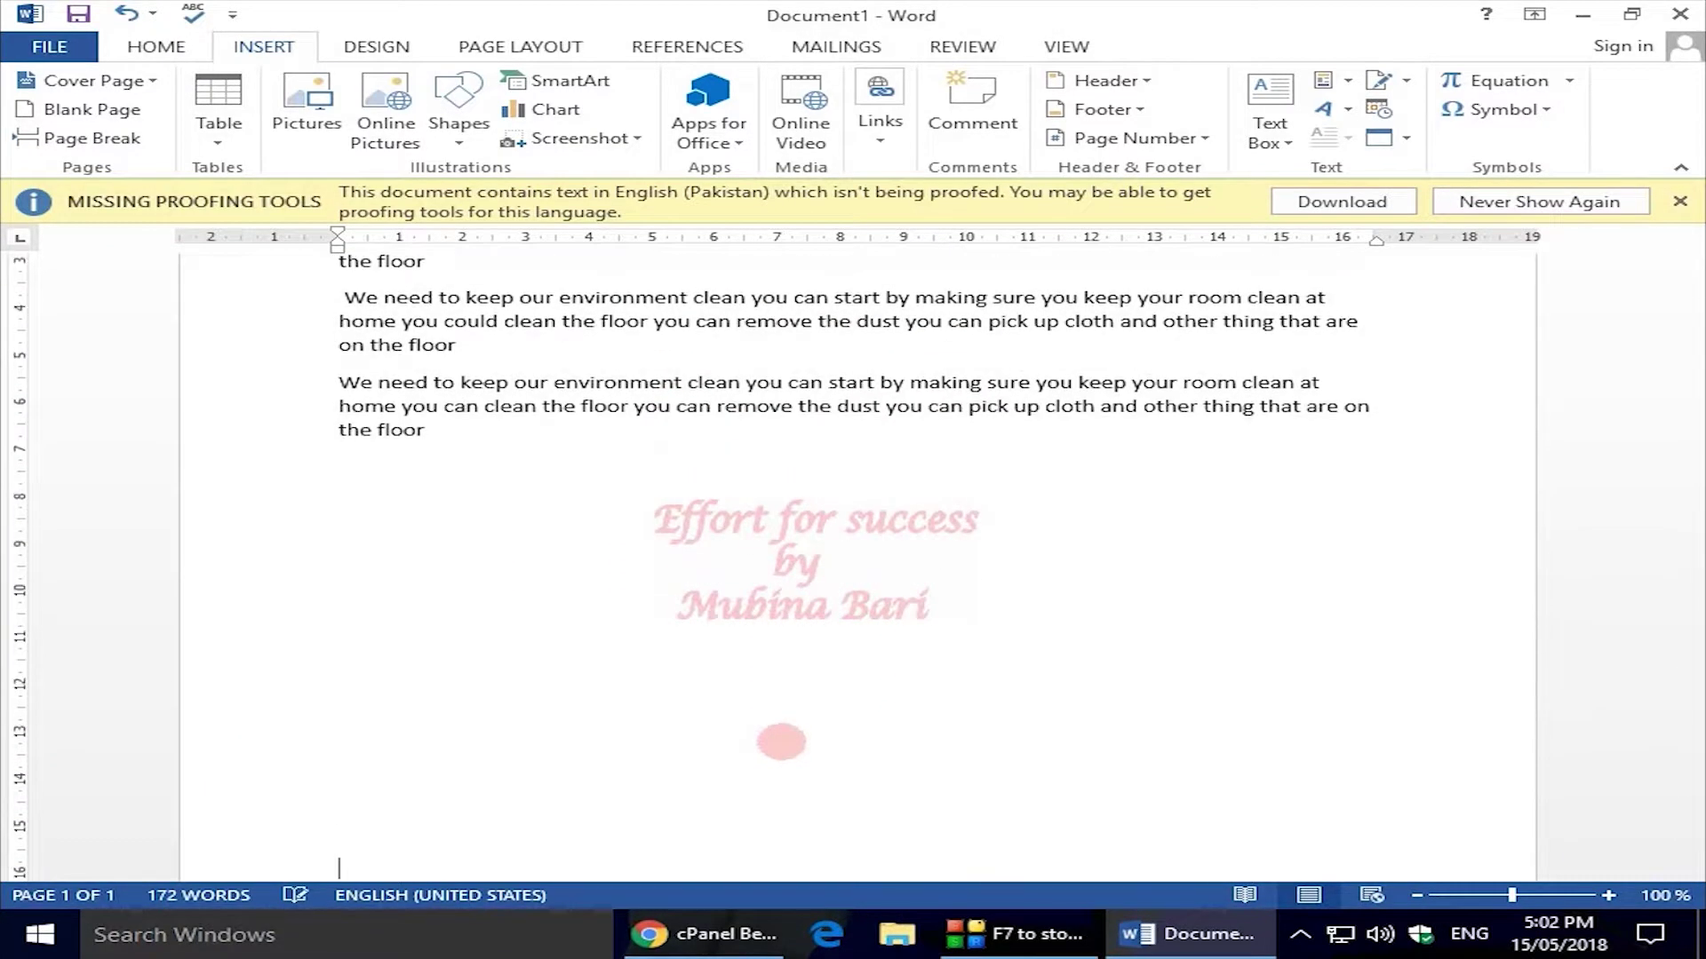
key(Return)
key(Return)
key(Return)
key(Return)
key(Return)
key(Return)
key(Return)
key(Return)
key(Return)
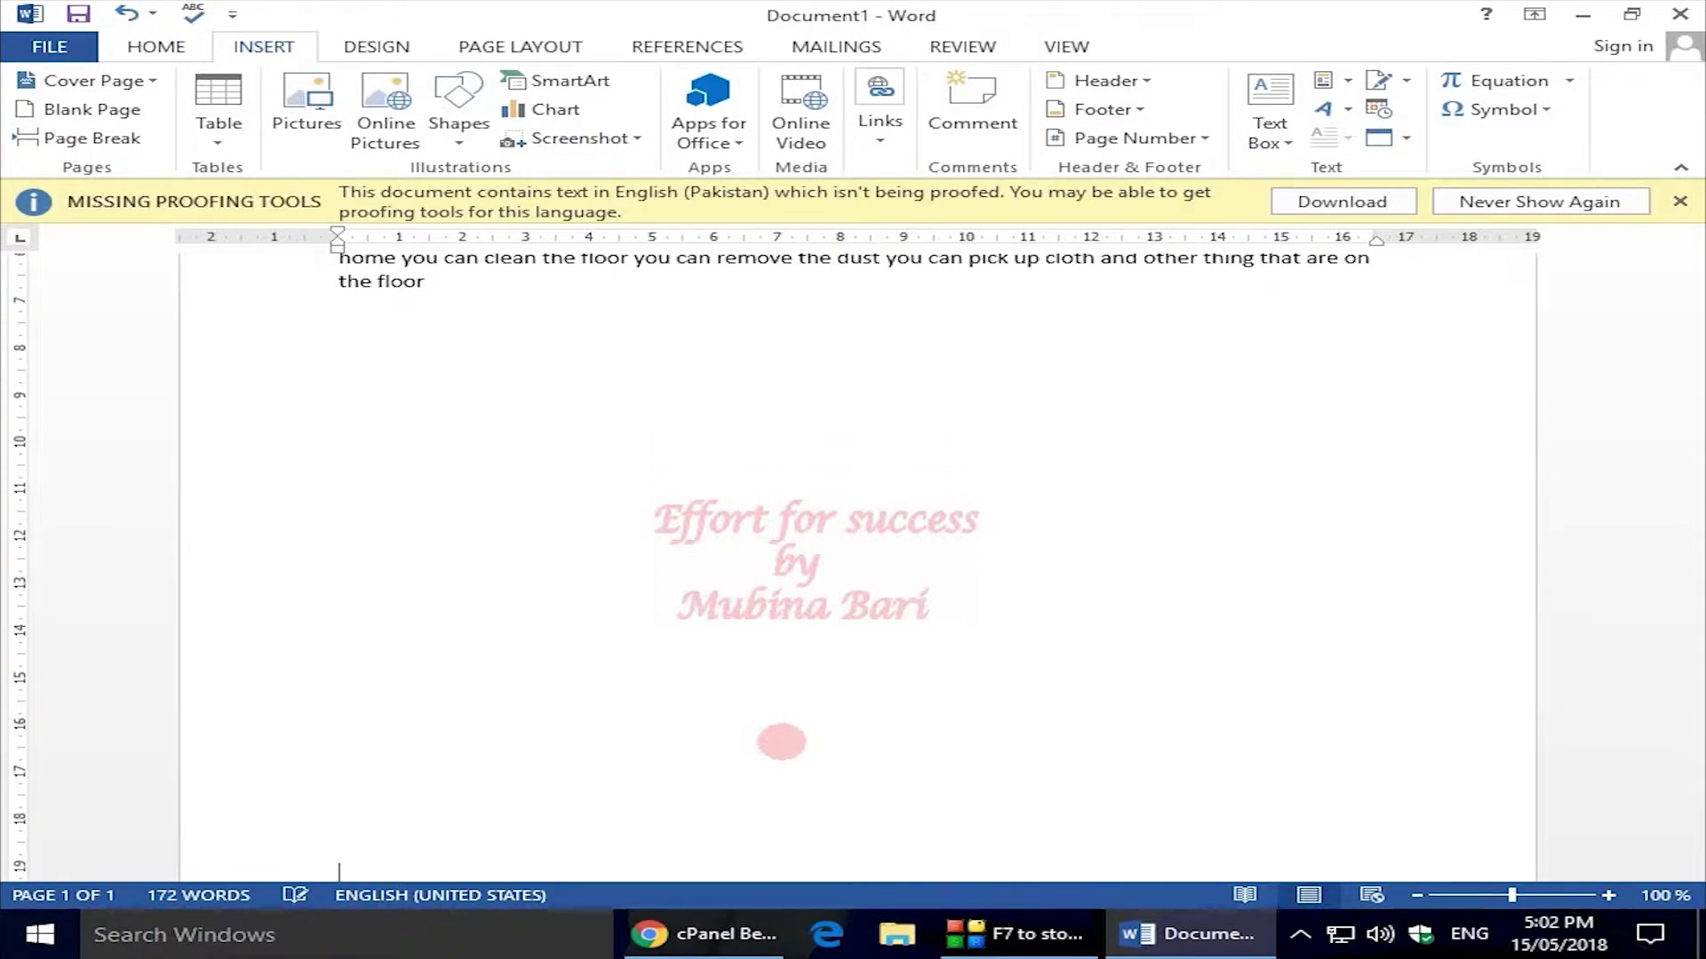
key(Return)
key(Return)
key(Return)
key(Return)
key(Return)
key(Return)
key(Return)
key(Return)
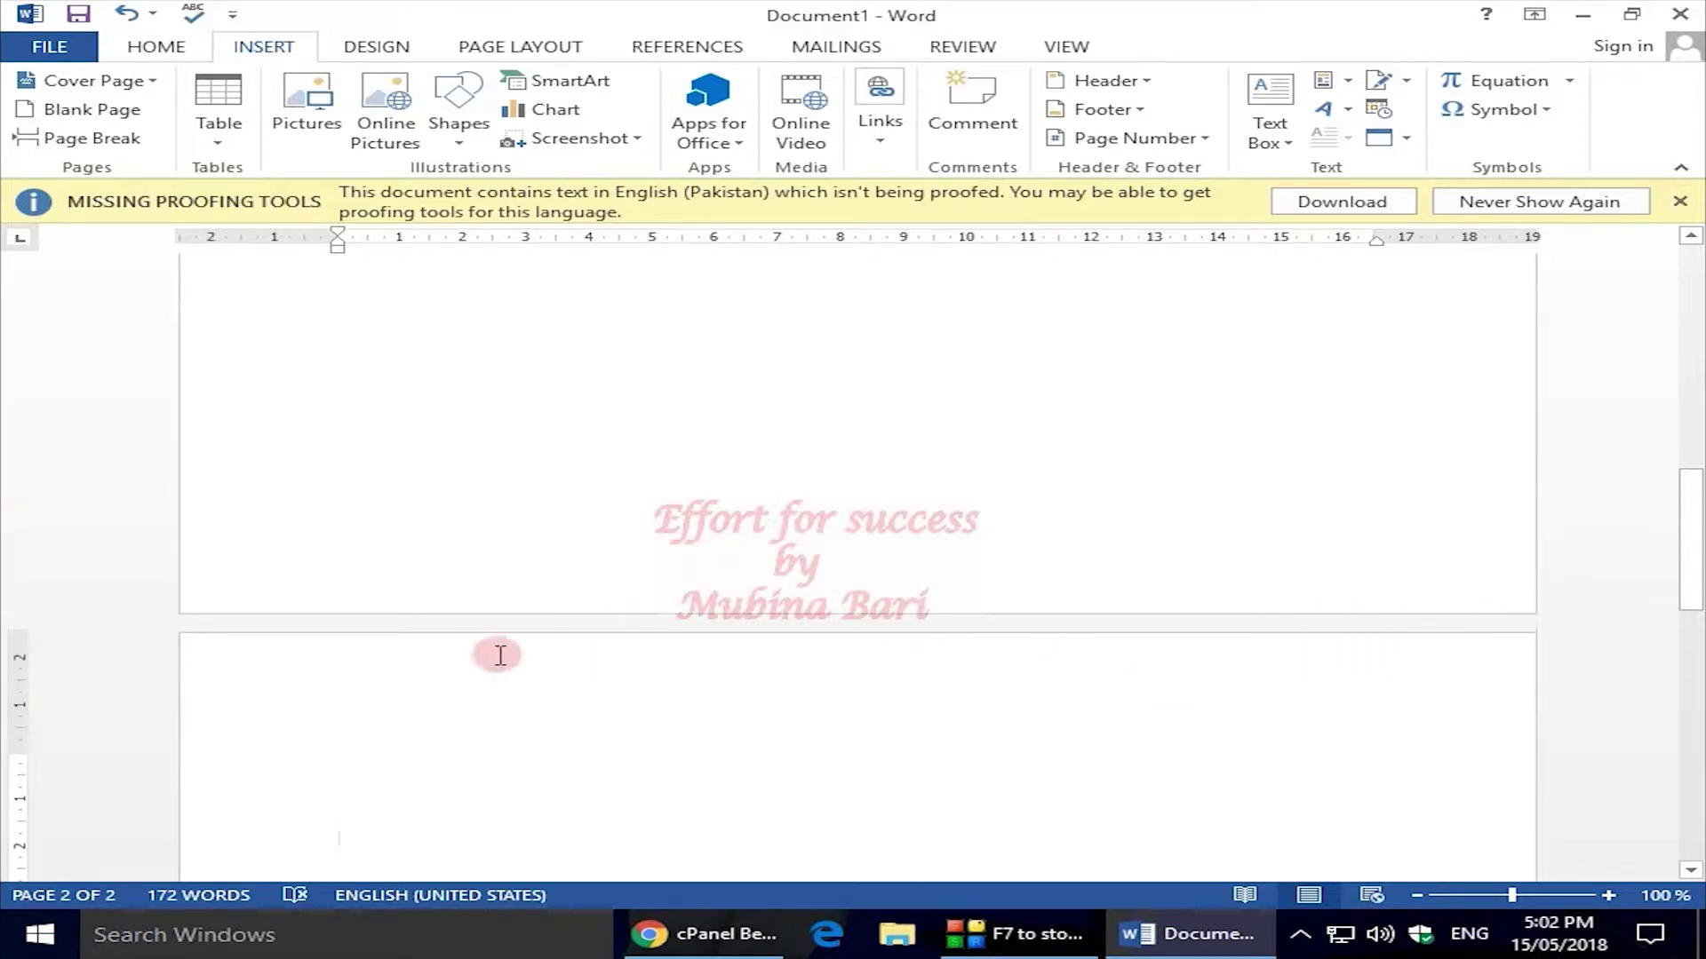
Insert a blank page directly after the end of the last text paragraph on the first page.
drag(1686, 521, 1684, 213)
click(415, 710)
click(439, 707)
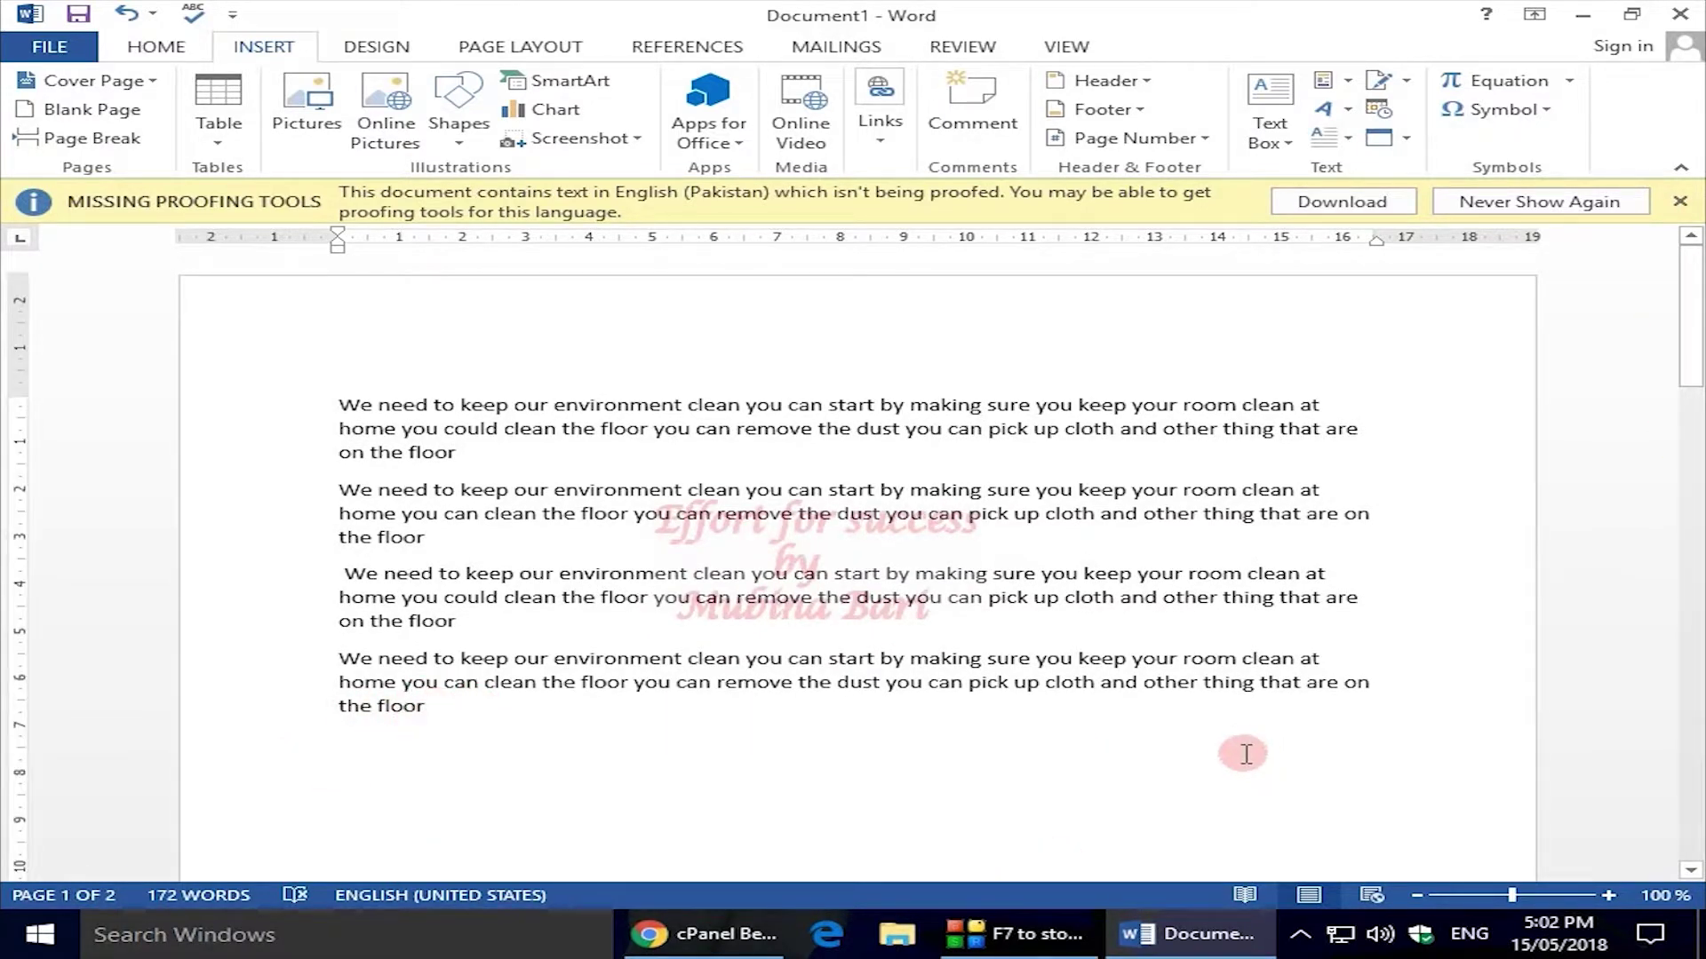
click(61, 114)
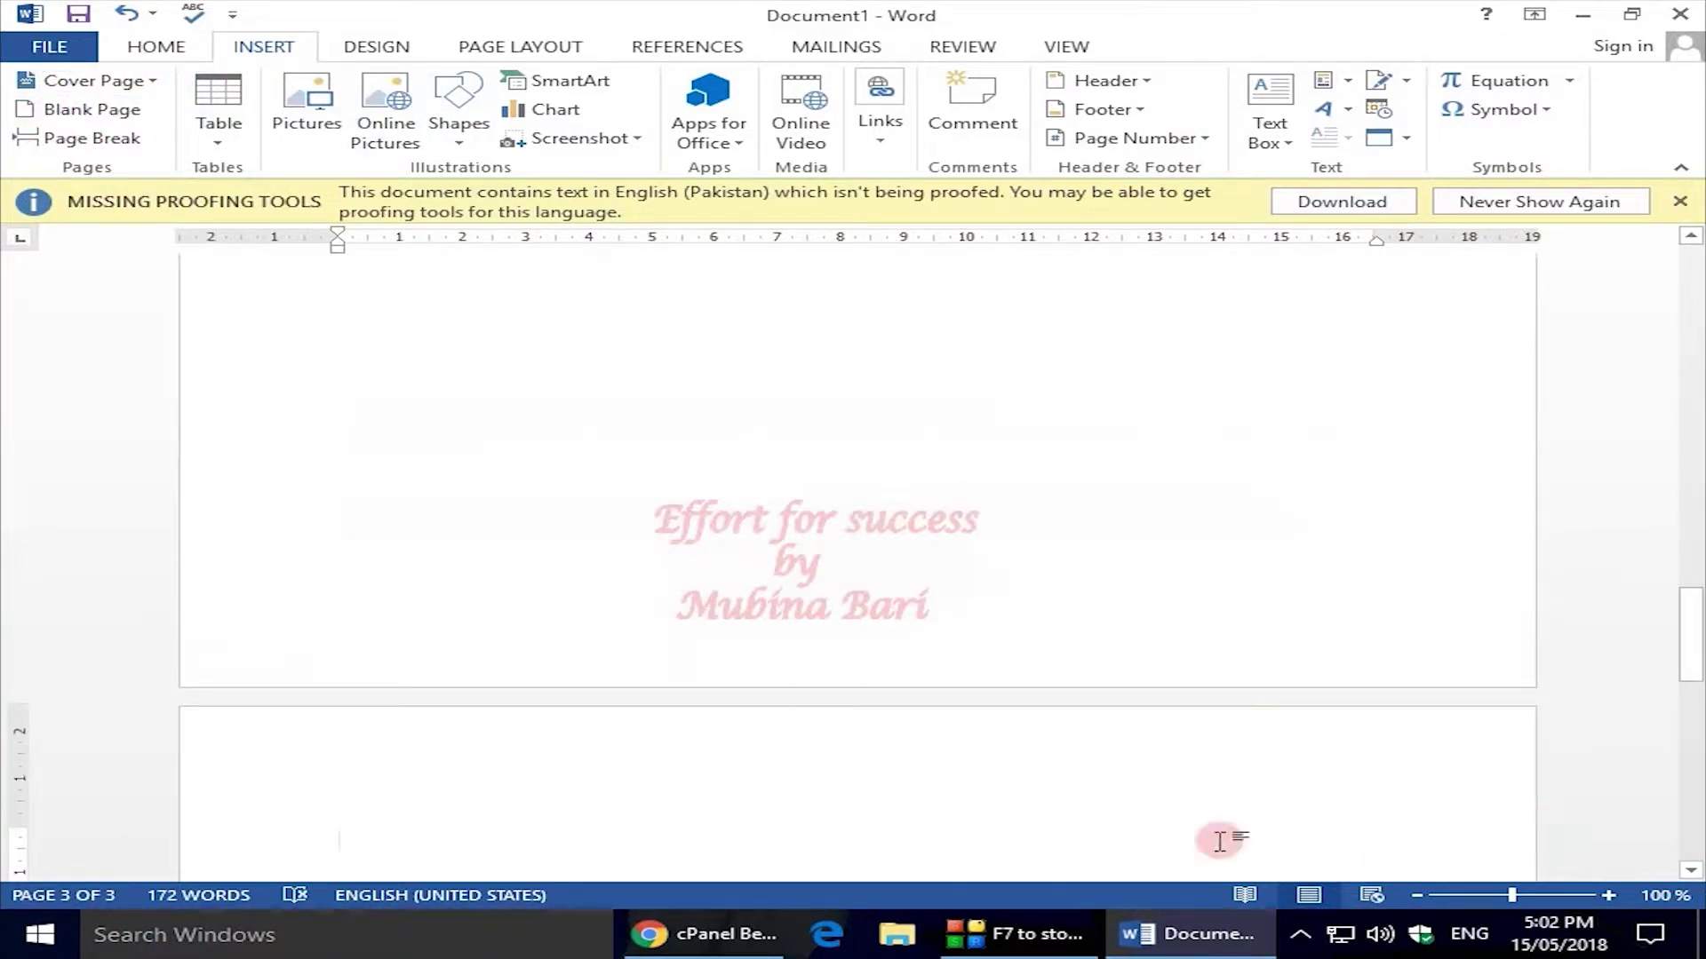
mouse_move(1692, 658)
mouse_down()
mouse_move(1691, 258)
mouse_move(1697, 668)
mouse_up()
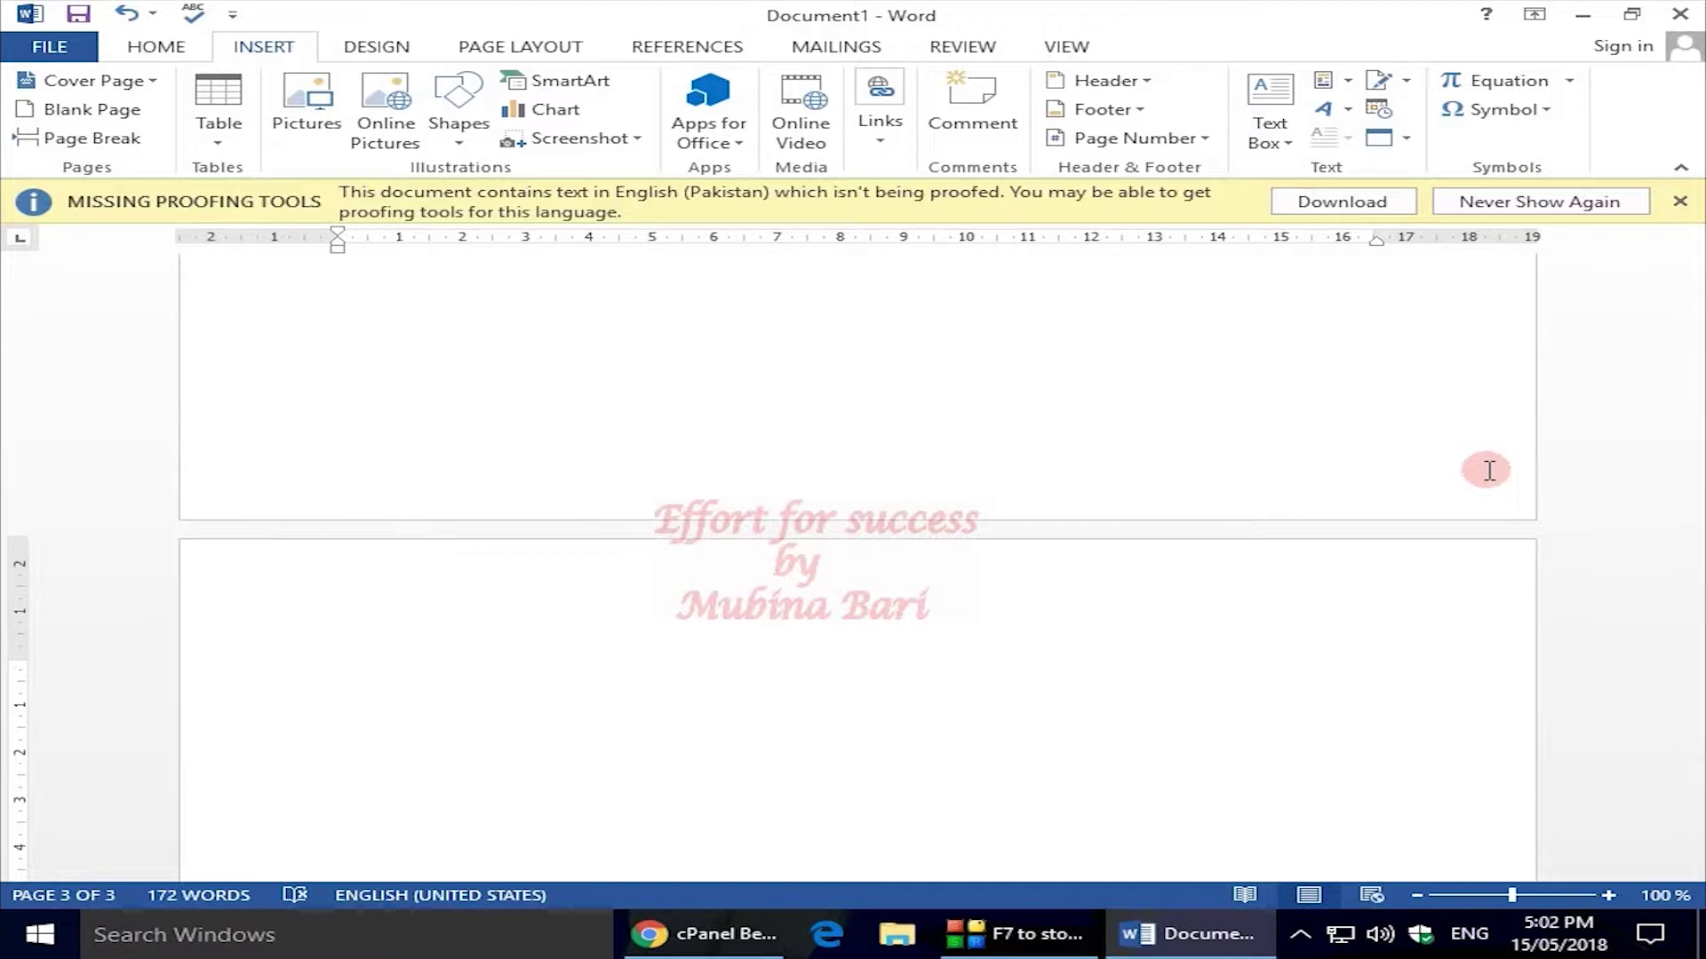
Delete the inserted blank page and the leftover empty line directly below the last text paragraph.
scroll(1489, 471, down, 5)
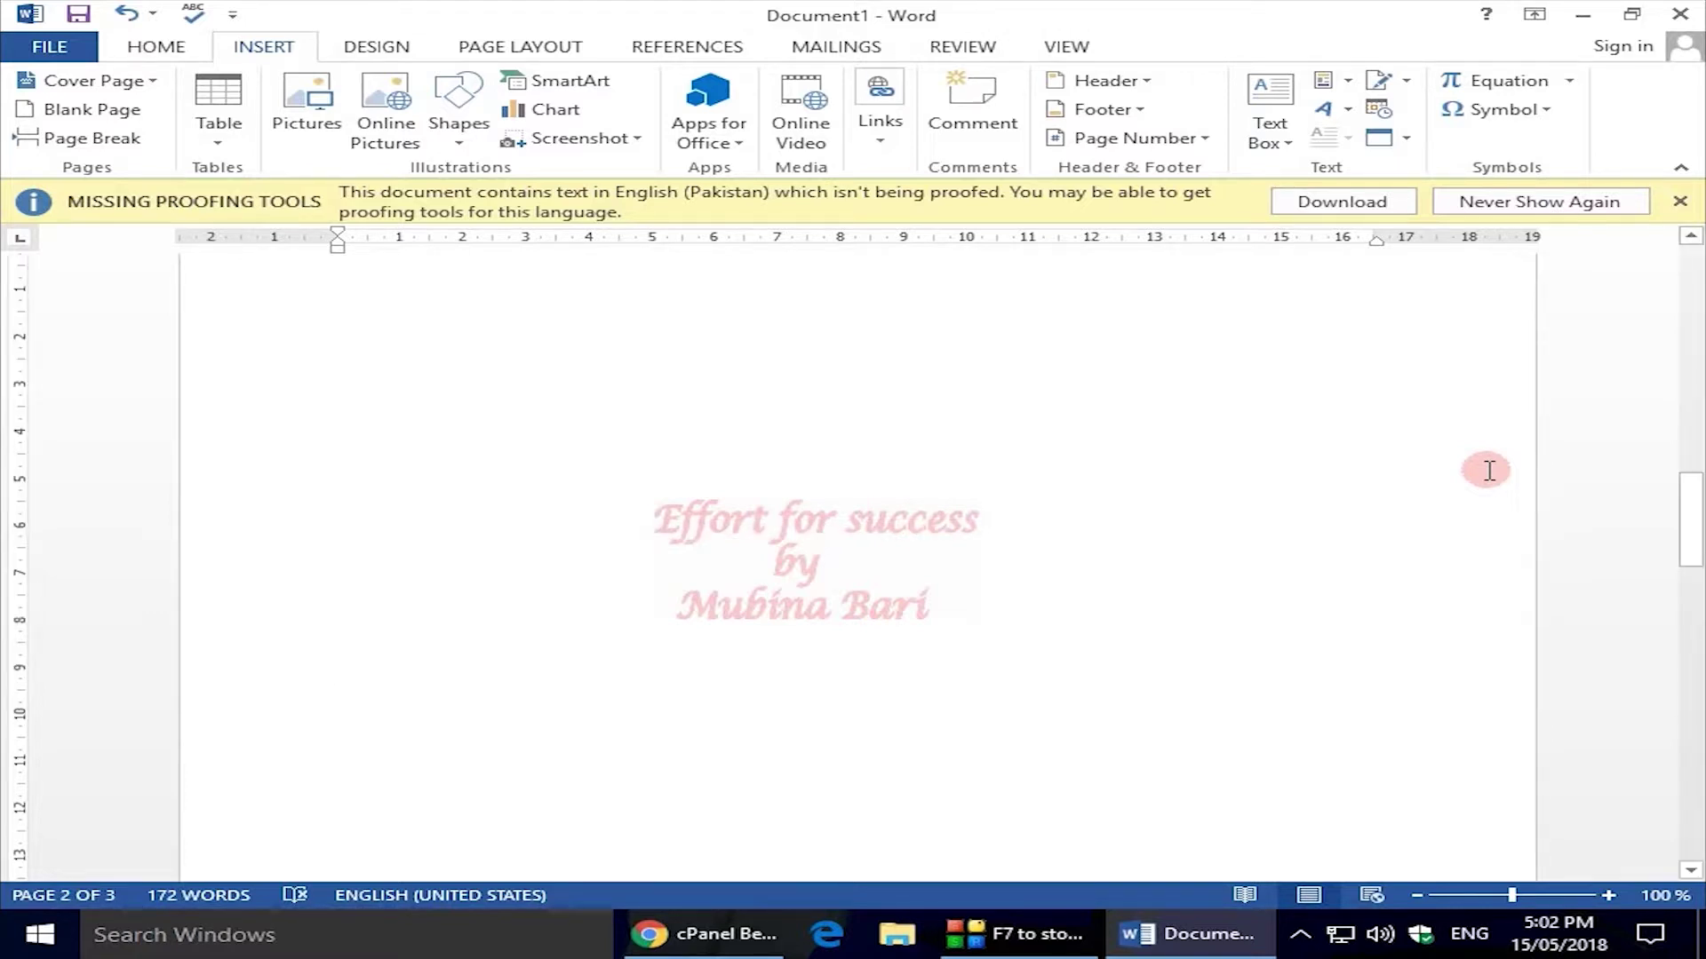
key(BackSpace)
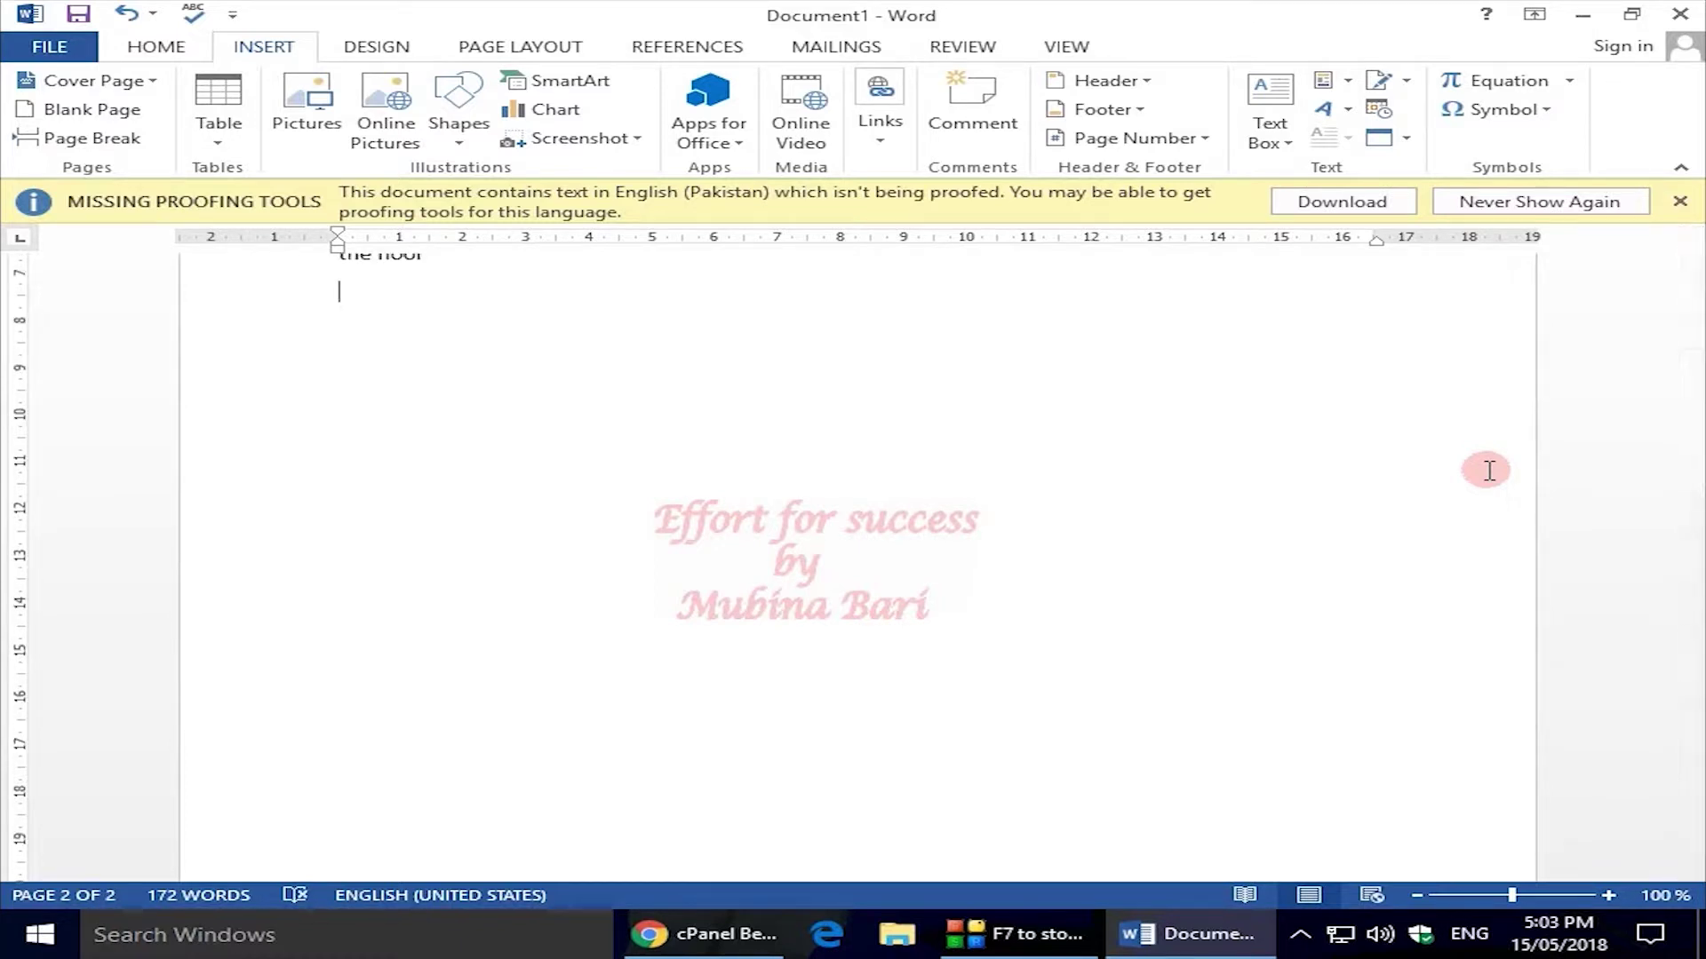
key(BackSpace)
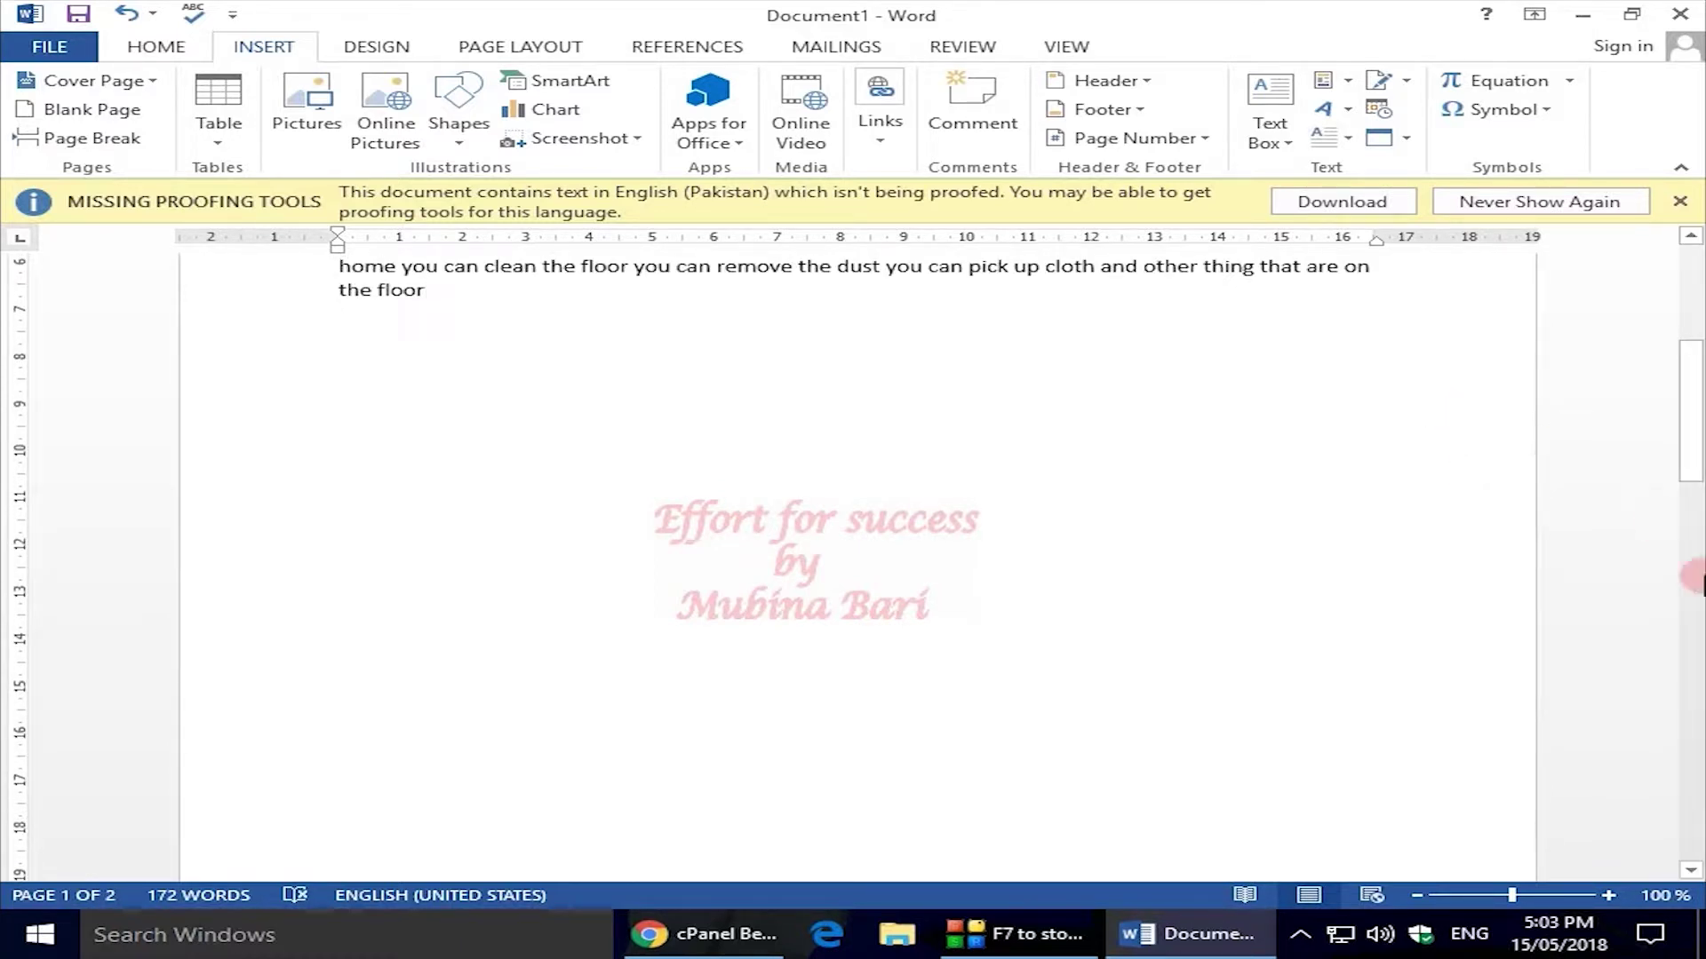
Insert a page break at the end of the second paragraph so the third paragraph starts on a new page.
mouse_move(1697, 448)
mouse_down()
mouse_move(1697, 391)
mouse_move(1697, 418)
mouse_up()
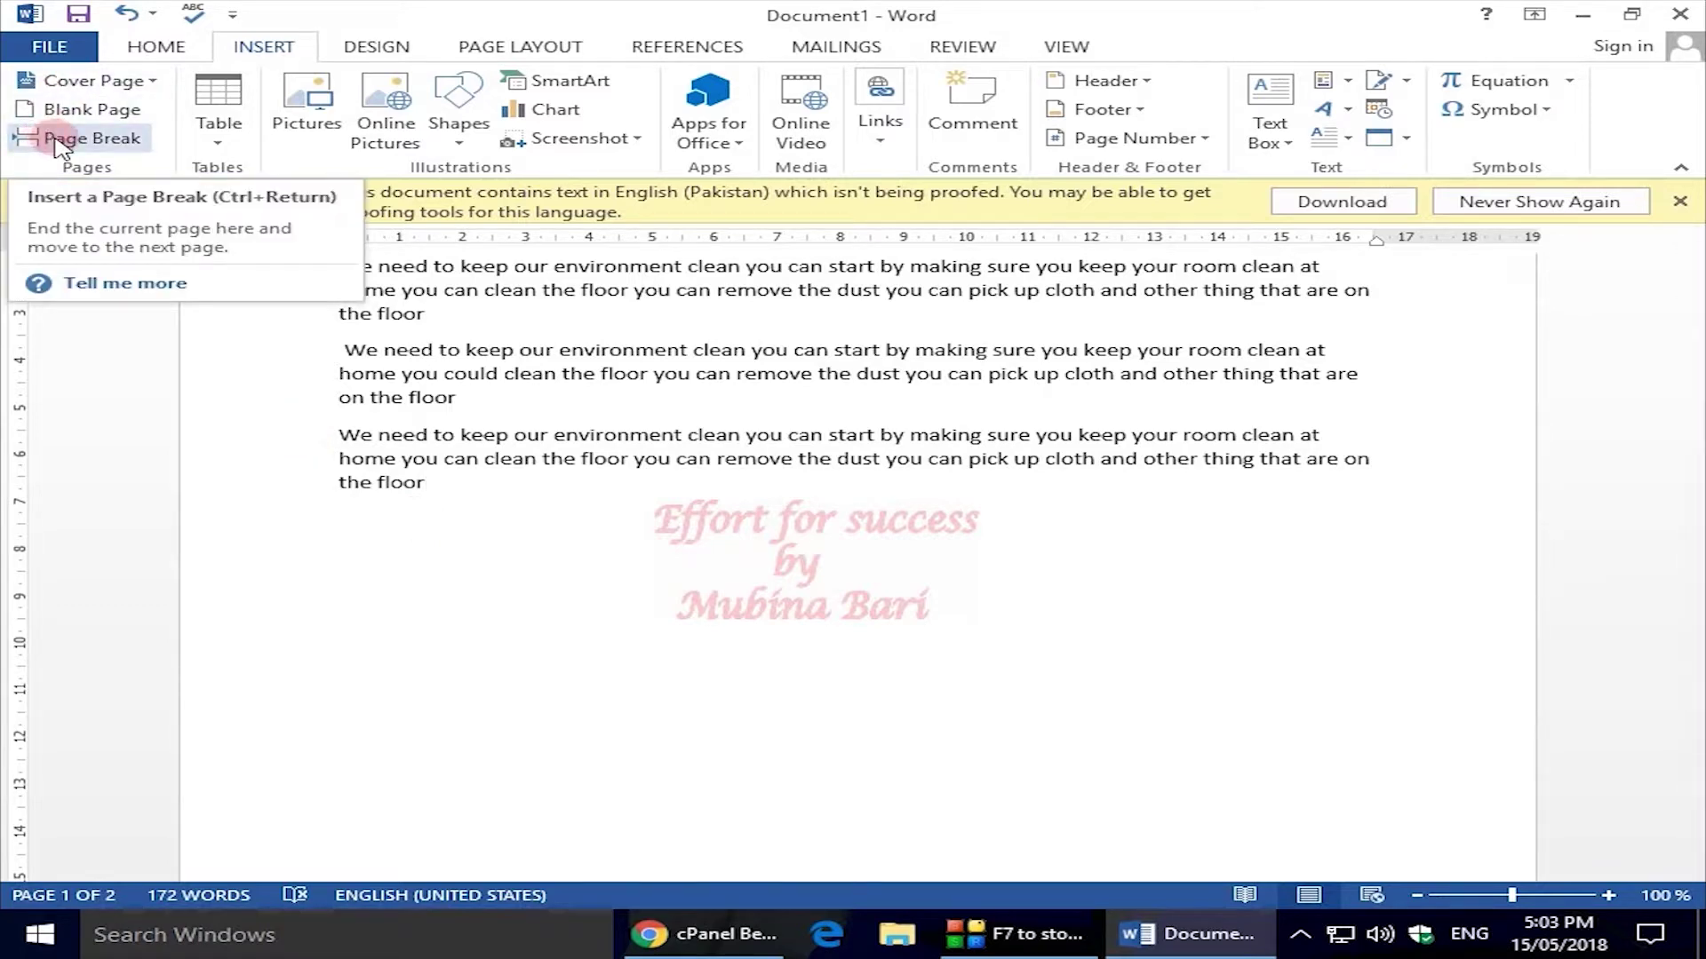
click(1694, 393)
drag(1693, 394, 1695, 321)
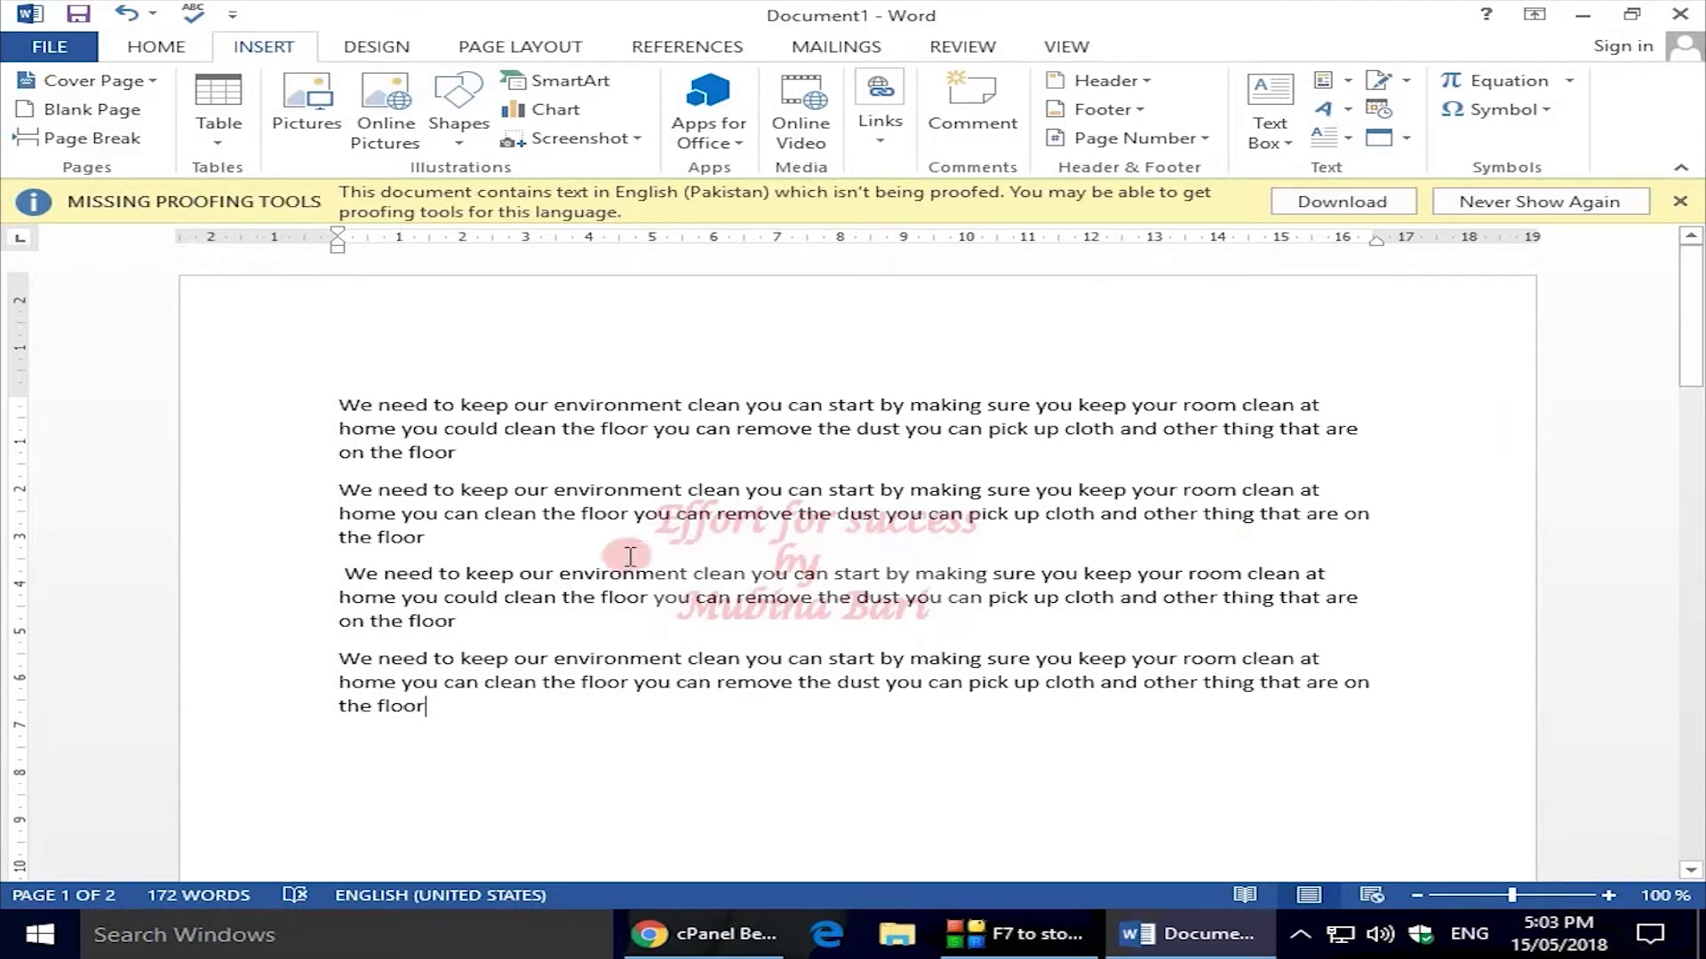
click(427, 537)
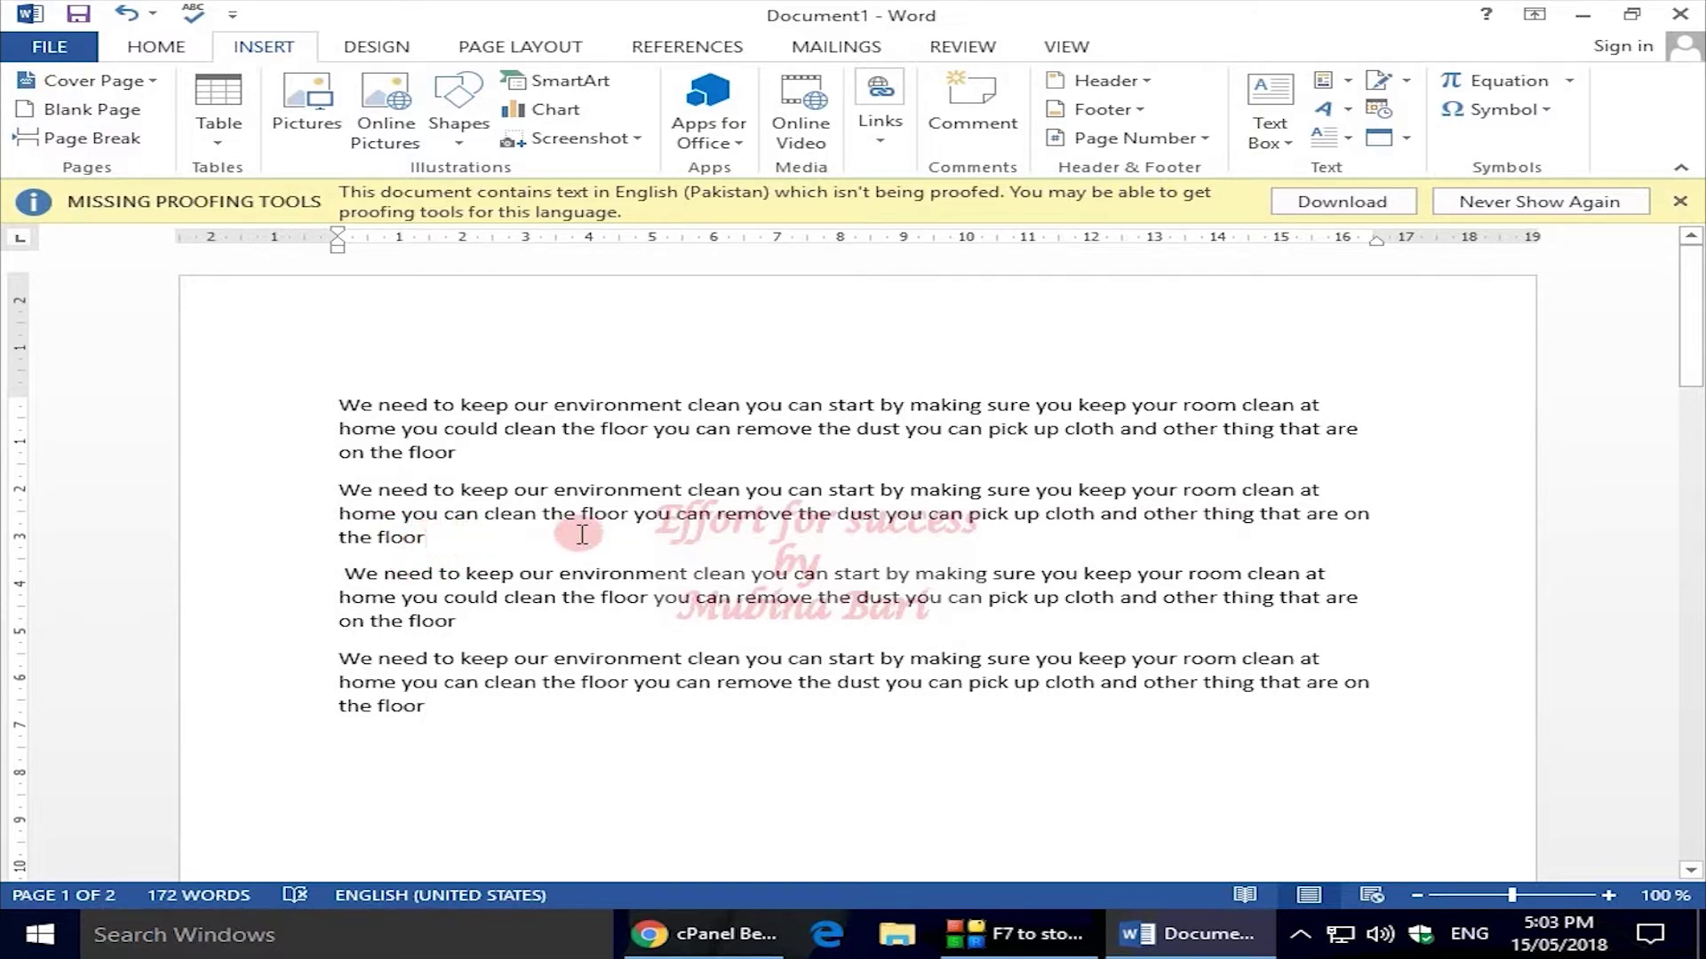
click(100, 141)
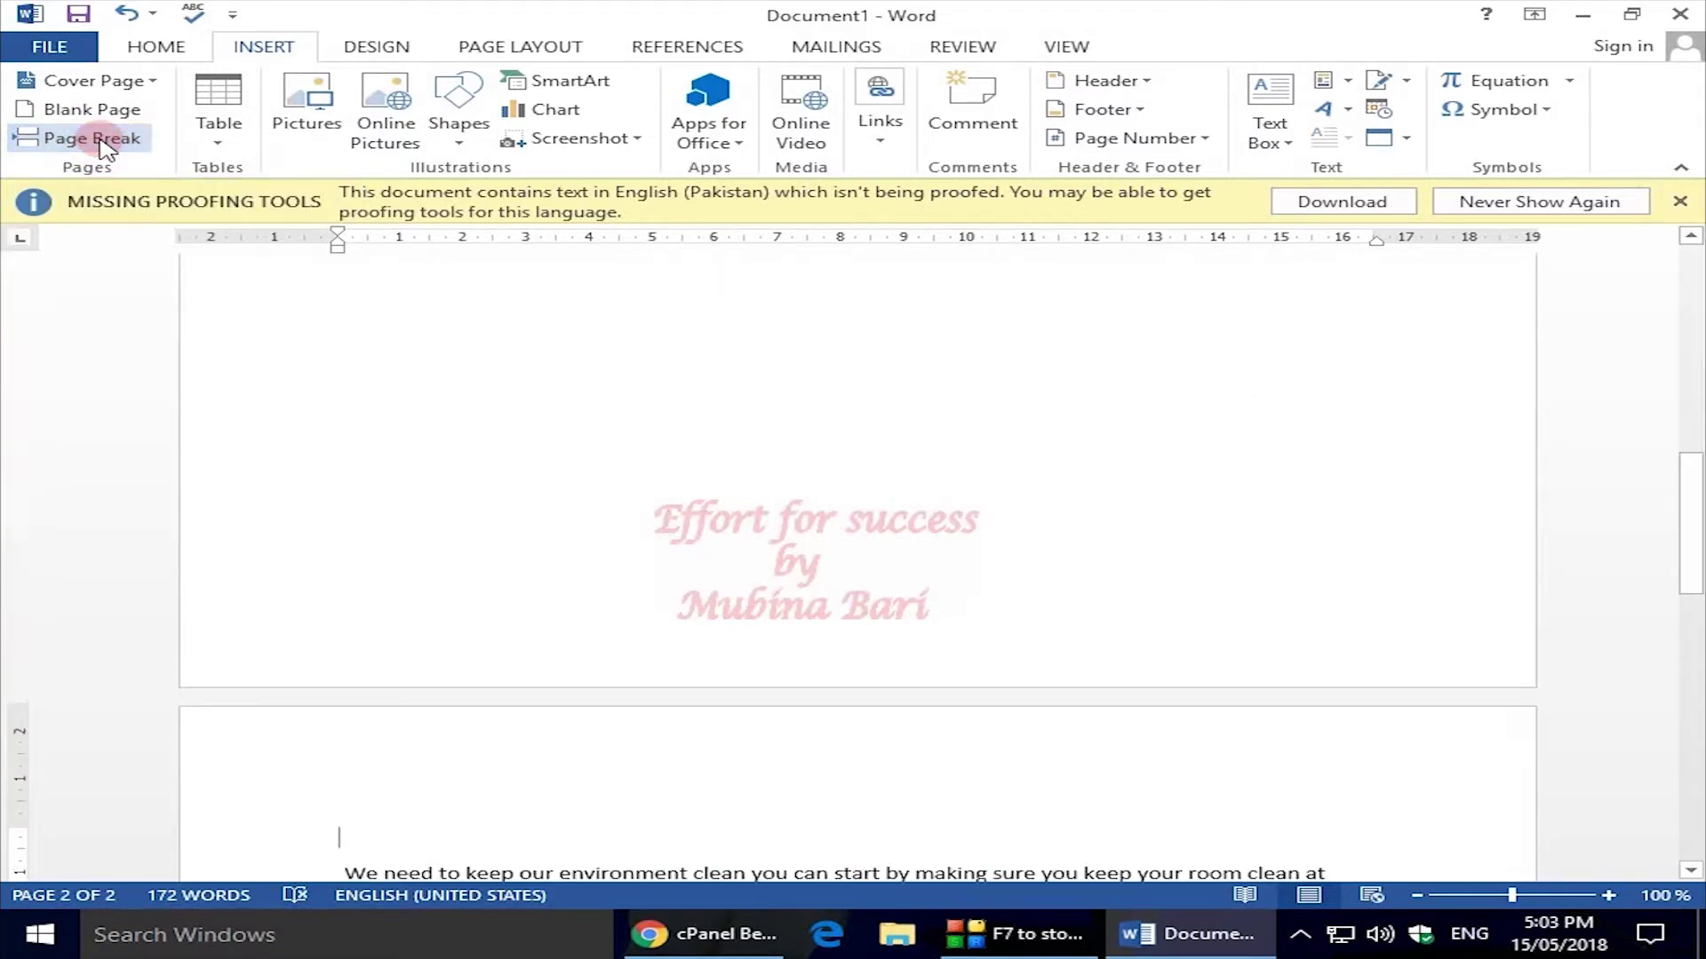
drag(1691, 571, 1693, 302)
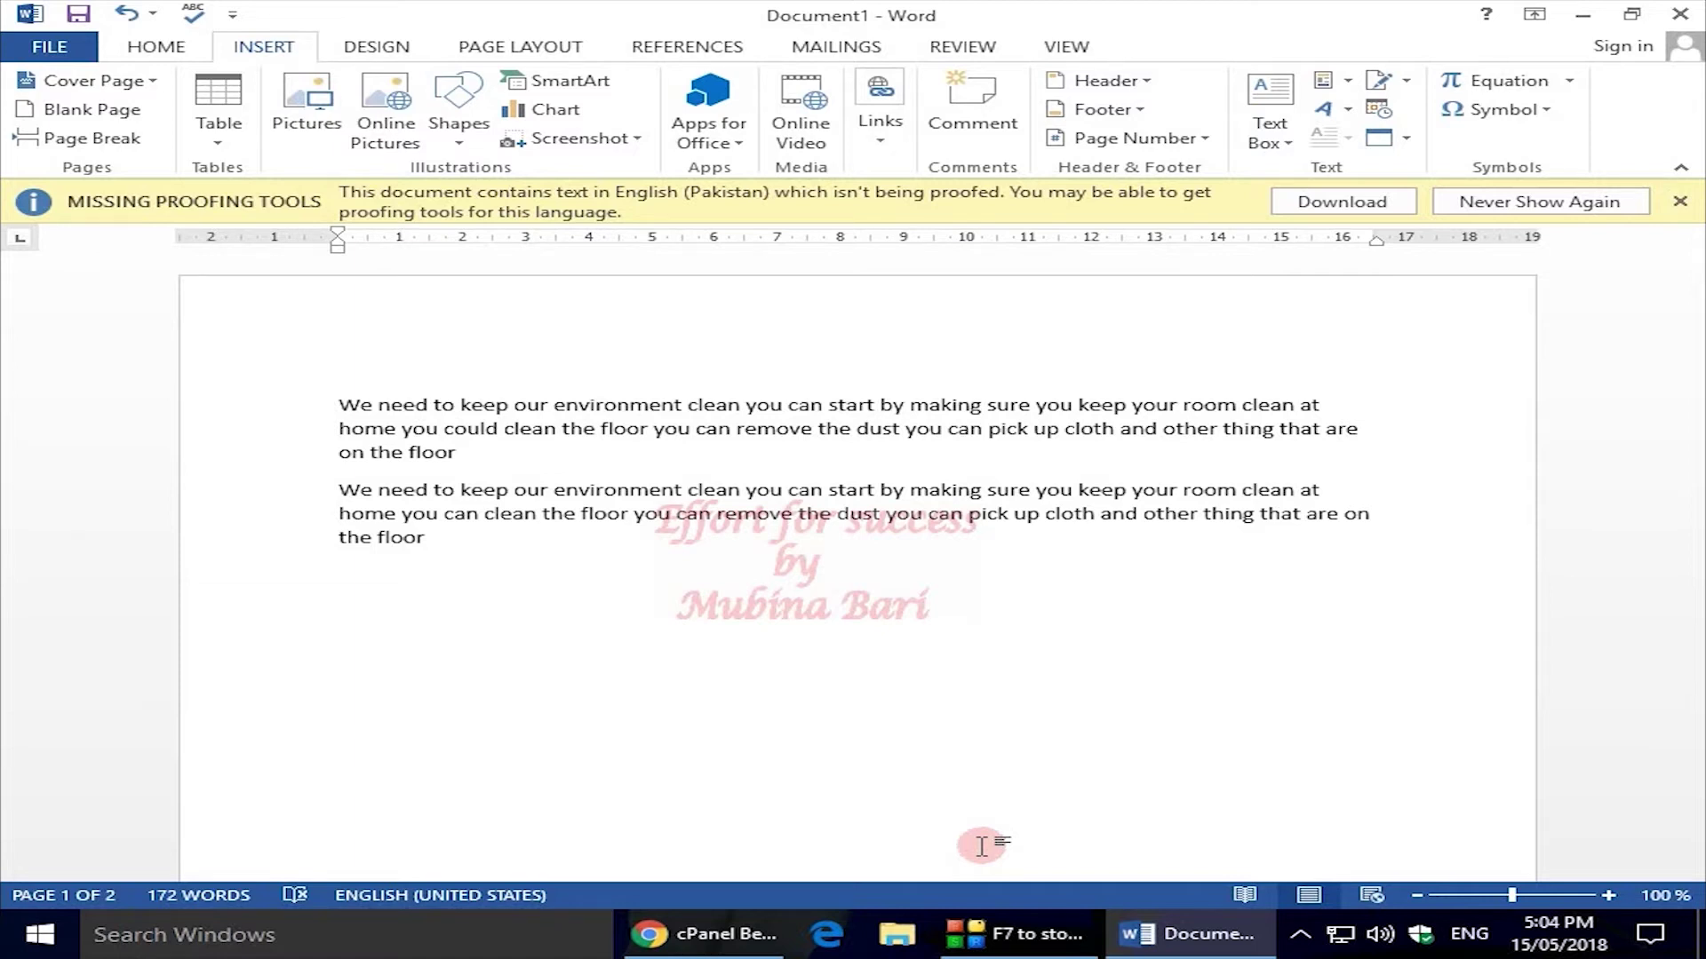
key(ctrl+Return)
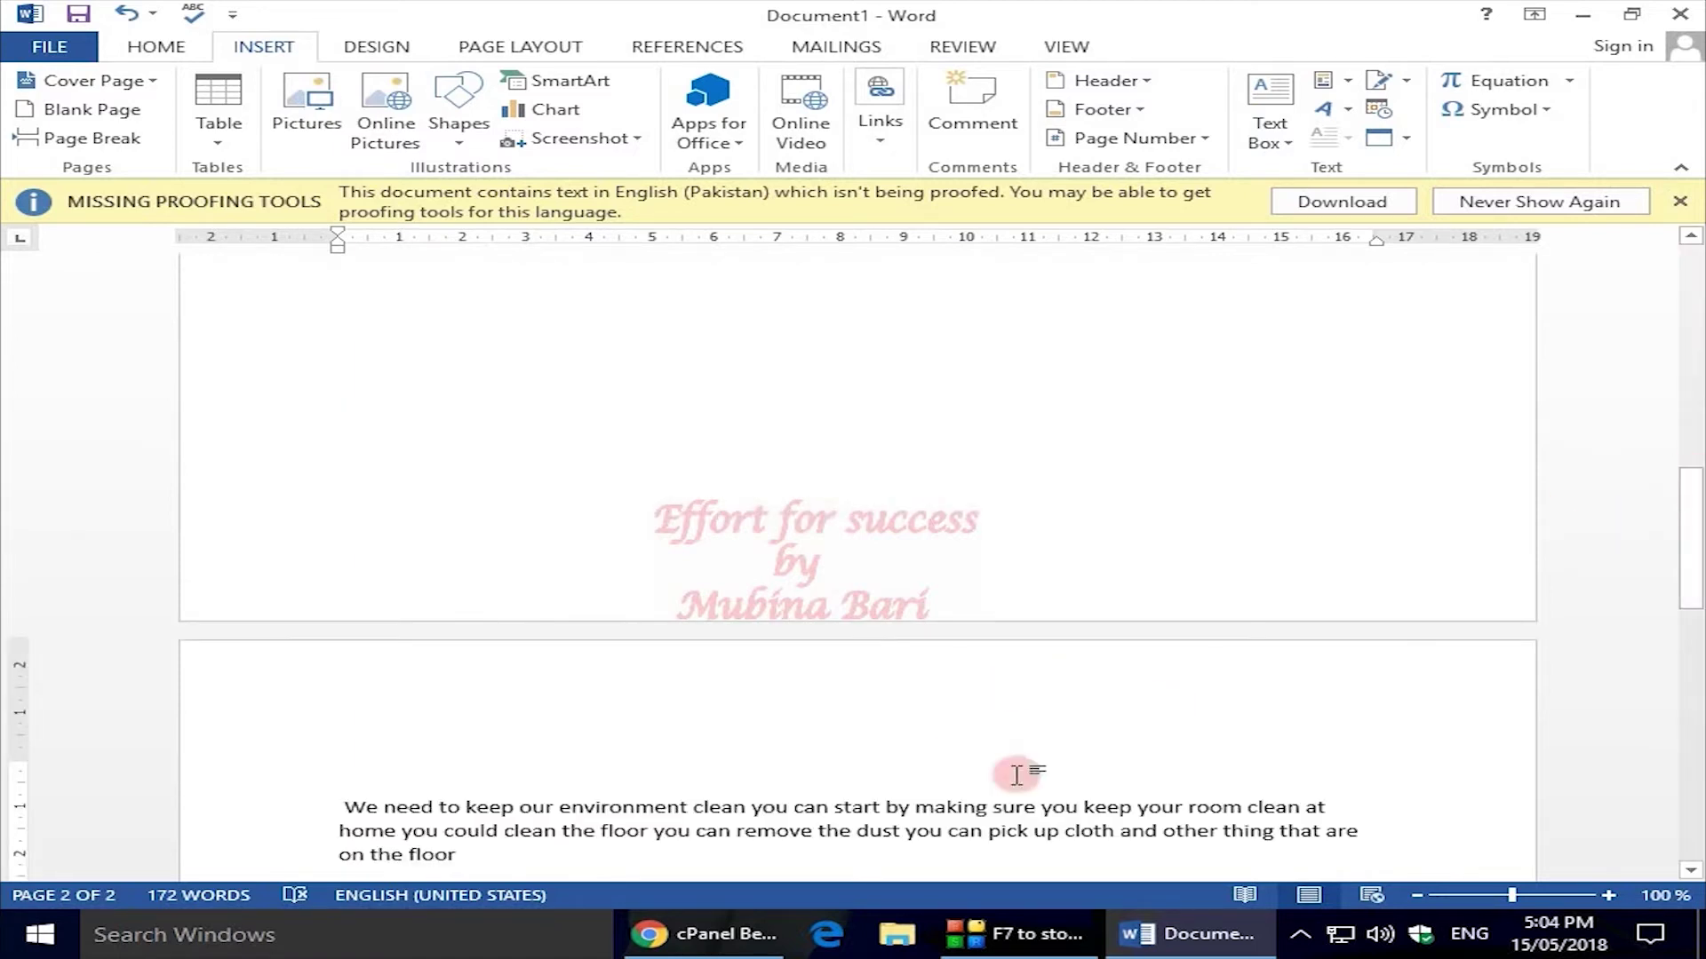